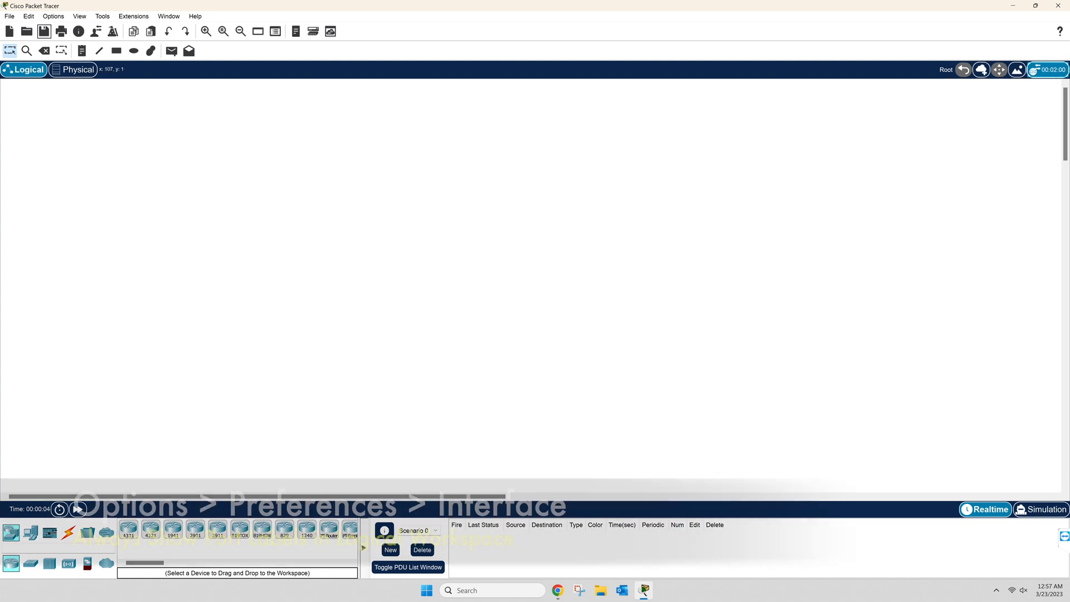
# Step: Open the program's Preferences
pyautogui.hotkey('alt', 'o')
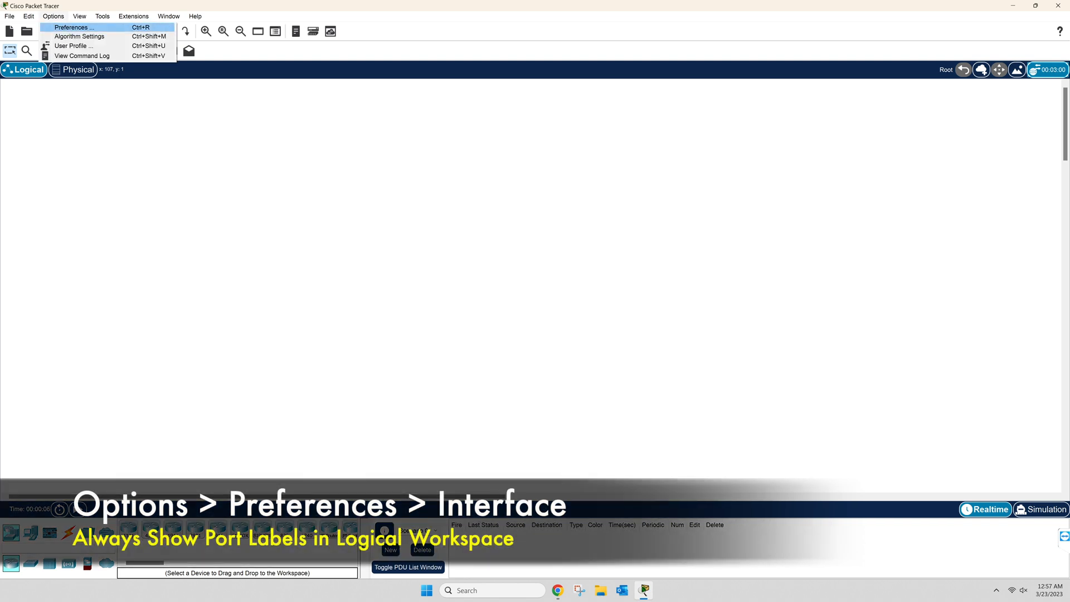
pyautogui.press('Return')
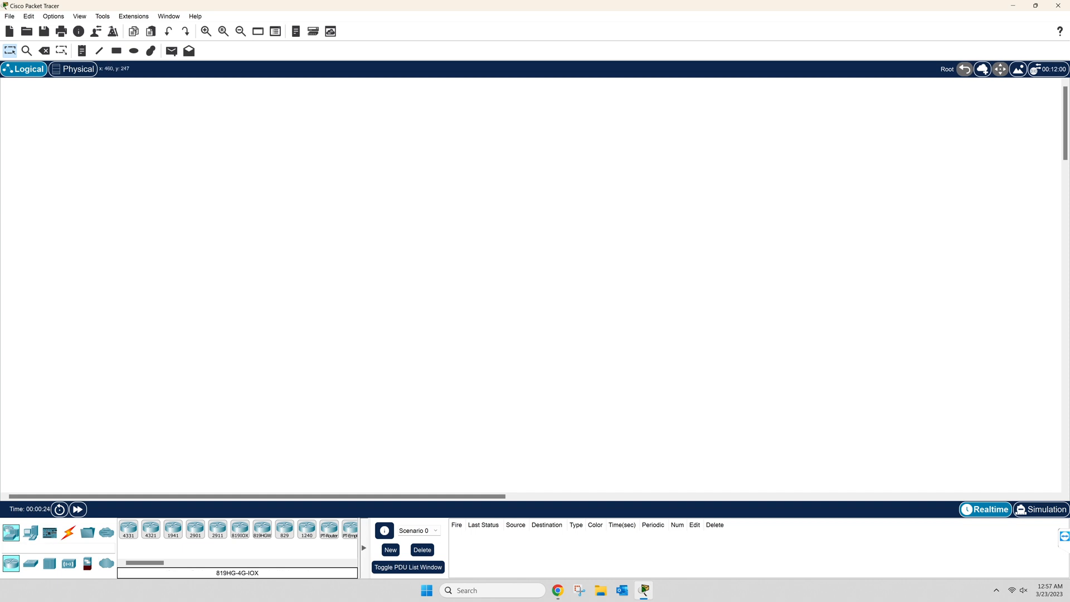
# Step: Place a Router-PT near the middle of the empty logical workspace
pyautogui.click(206, 32)
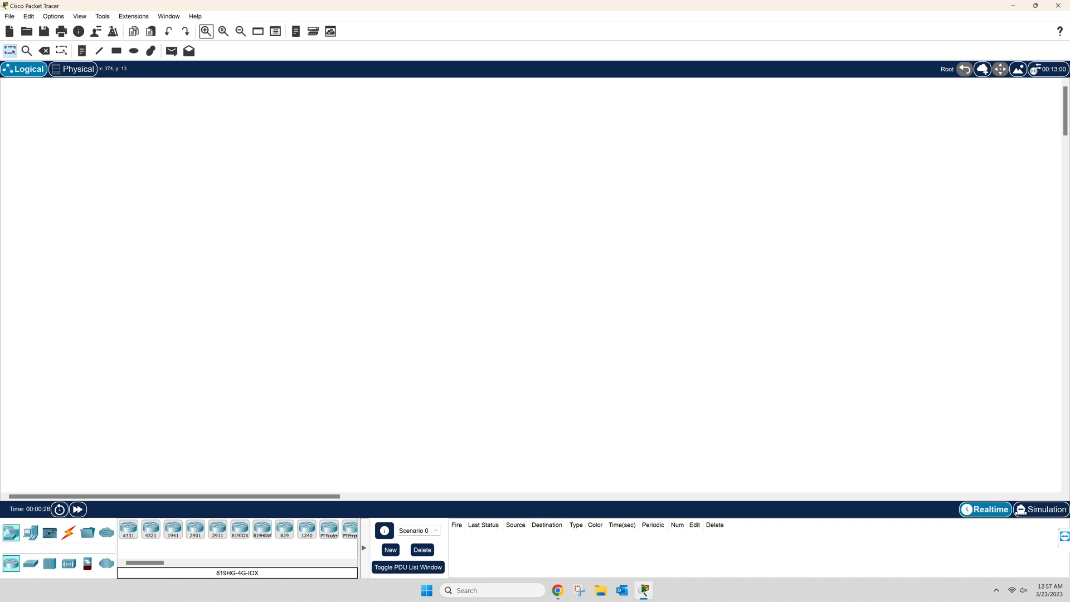
pyautogui.click(241, 31)
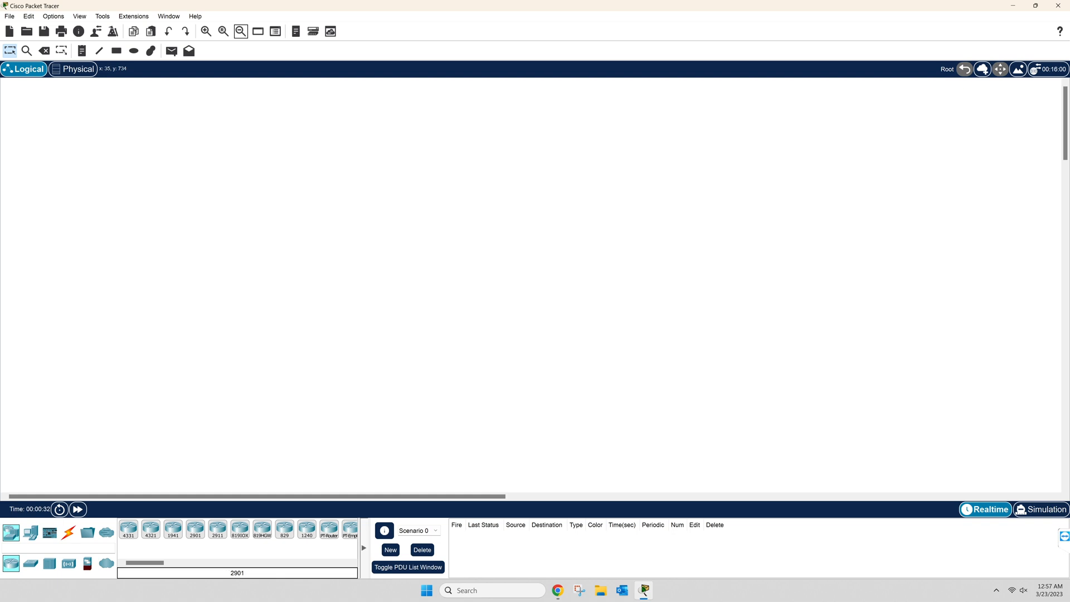
pyautogui.hscroll(2, 237, 529)
pyautogui.hscroll(1, 237, 529)
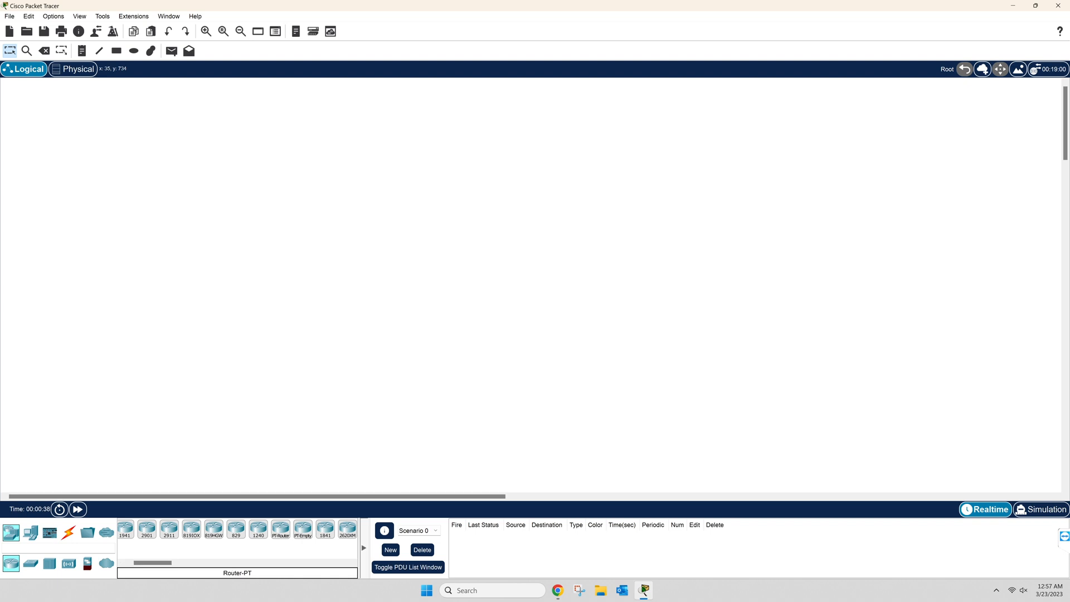
pyautogui.click(281, 529)
pyautogui.click(490, 260)
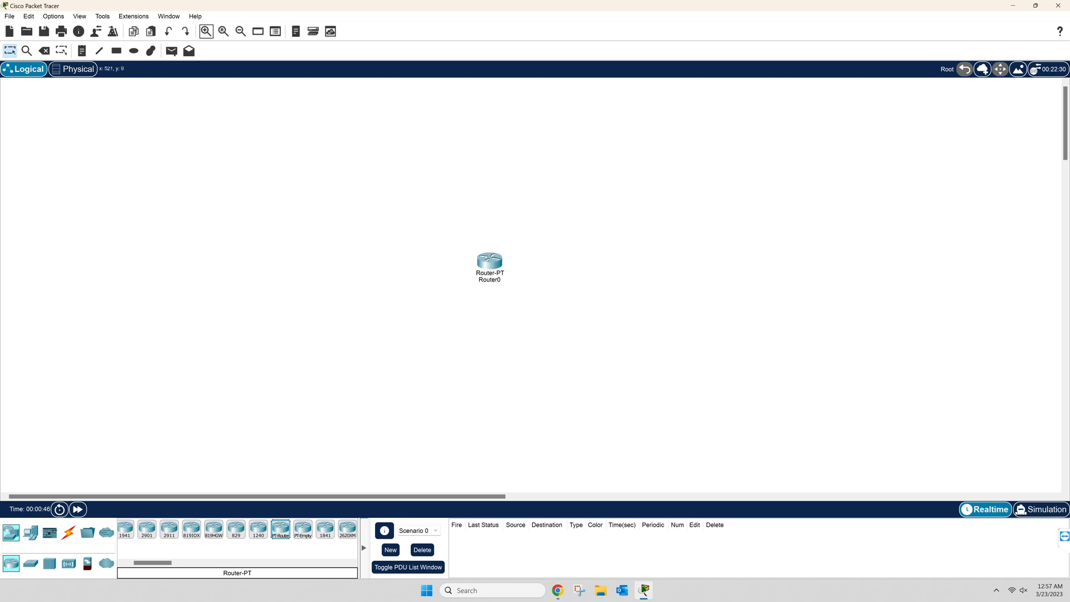
# Step: Place a Switch-PT below and to the left of the router
pyautogui.click(206, 31)
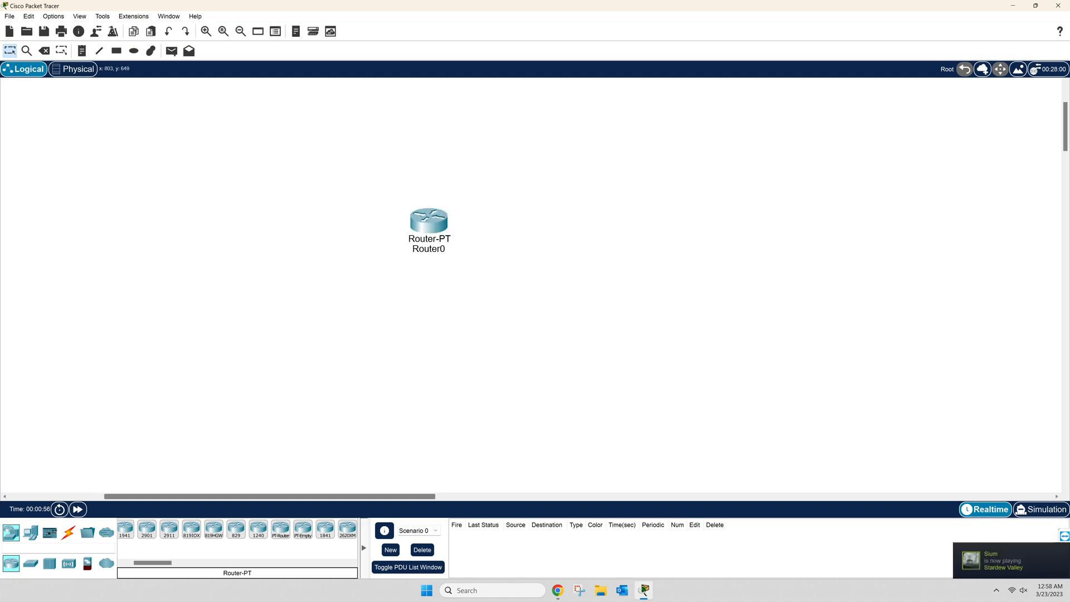
pyautogui.hscroll(-1, 535, 284)
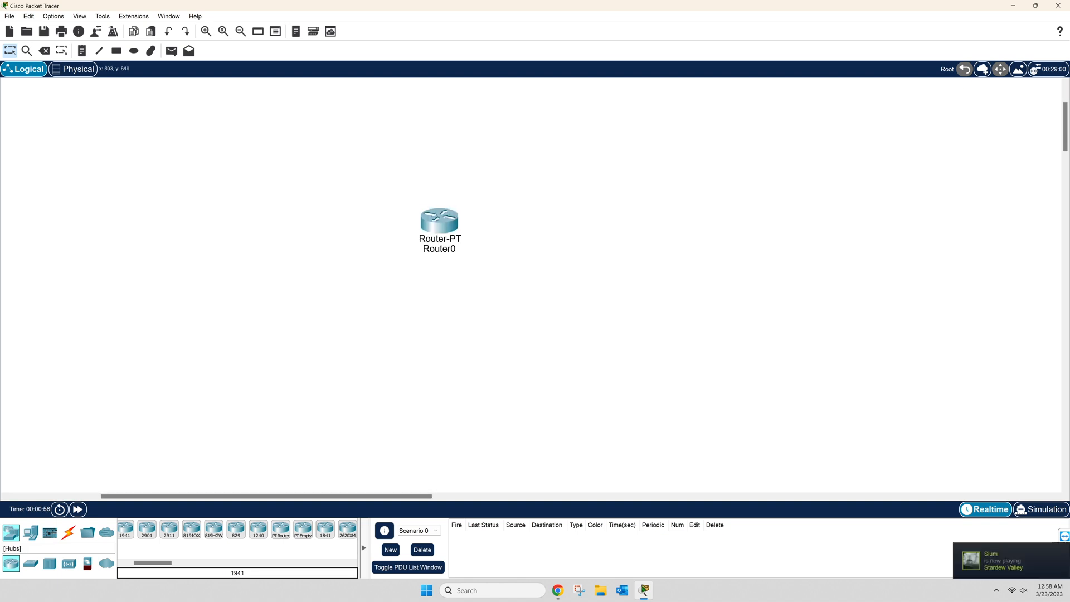
pyautogui.click(30, 563)
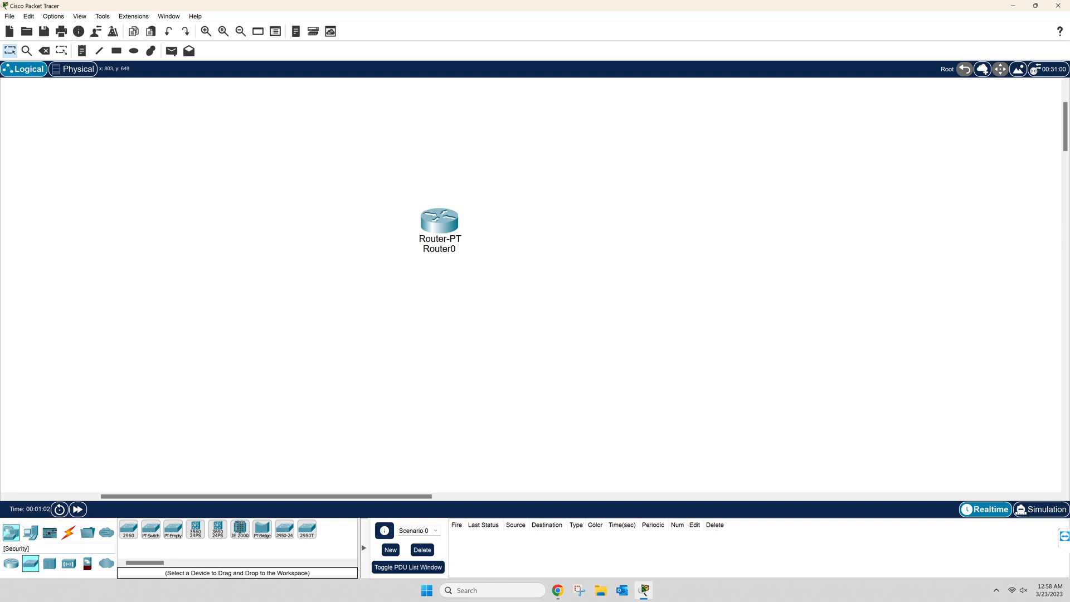
pyautogui.click(150, 529)
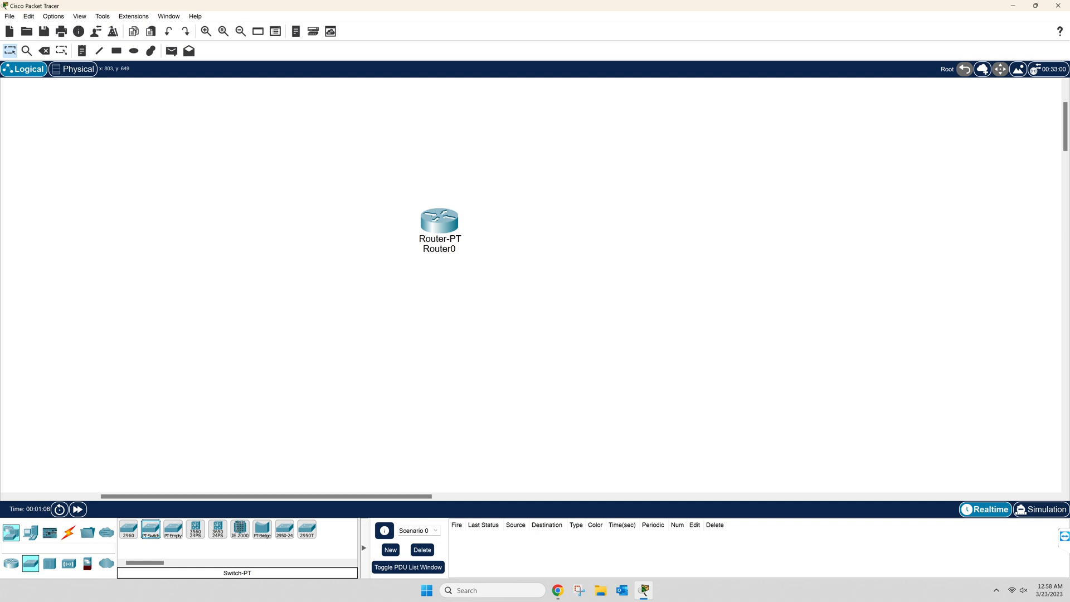
pyautogui.click(290, 287)
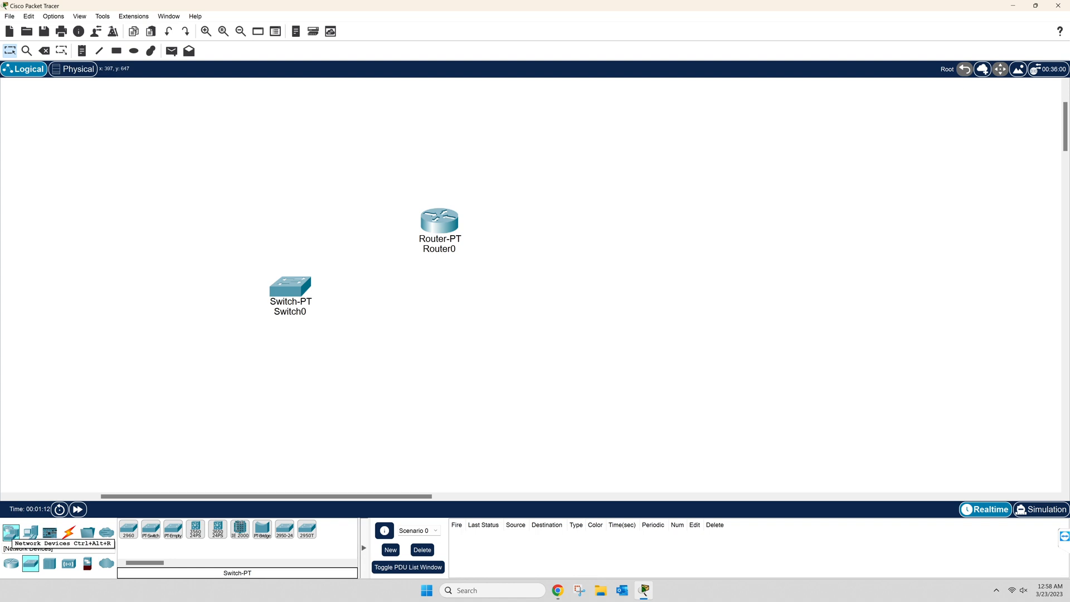
# Step: Place a Laptop-PT and a PC-PT below the switch, and a second Laptop-PT to the right of the router
pyautogui.click(31, 532)
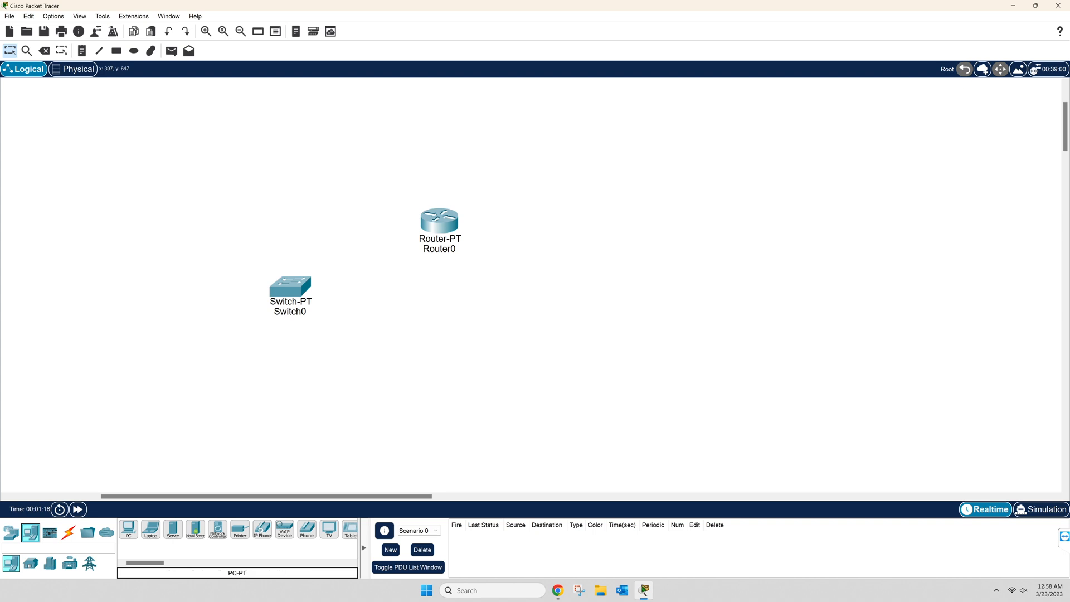
pyautogui.click(150, 528)
pyautogui.click(190, 385)
pyautogui.click(128, 528)
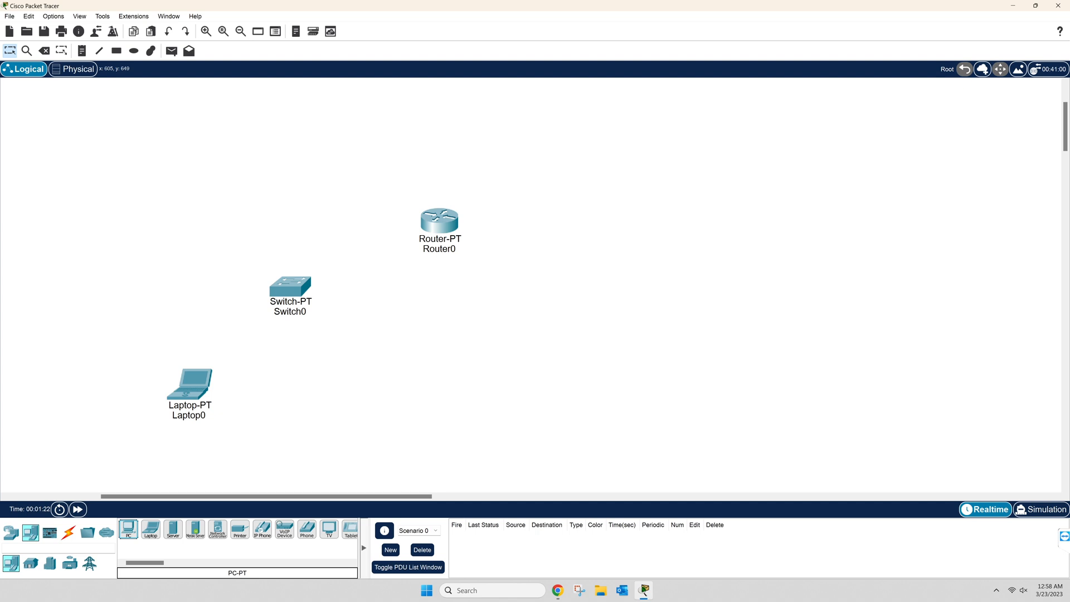
pyautogui.click(333, 404)
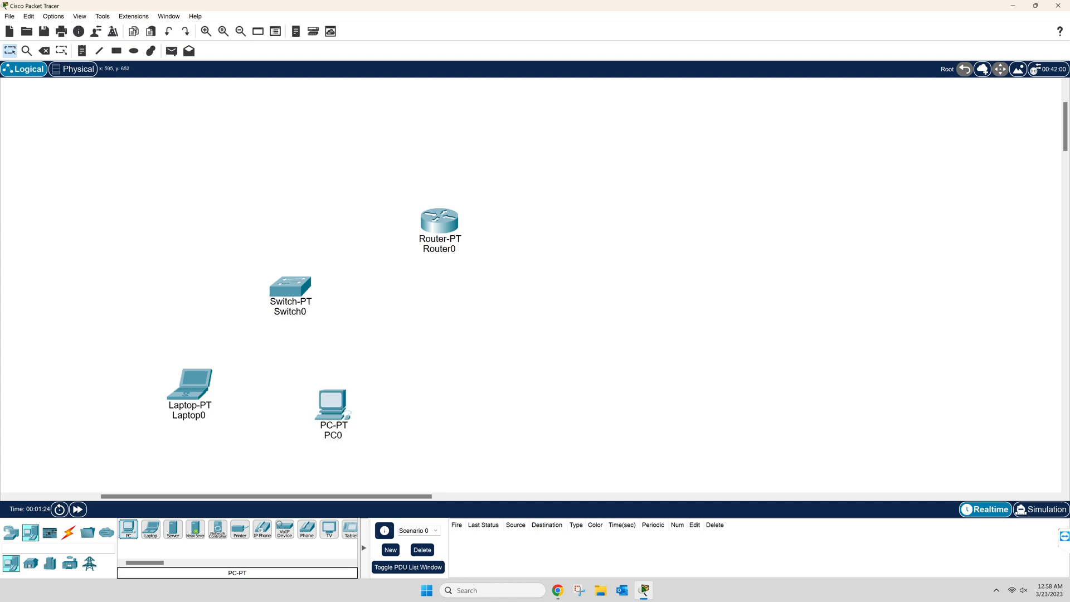
pyautogui.click(151, 529)
pyautogui.click(687, 234)
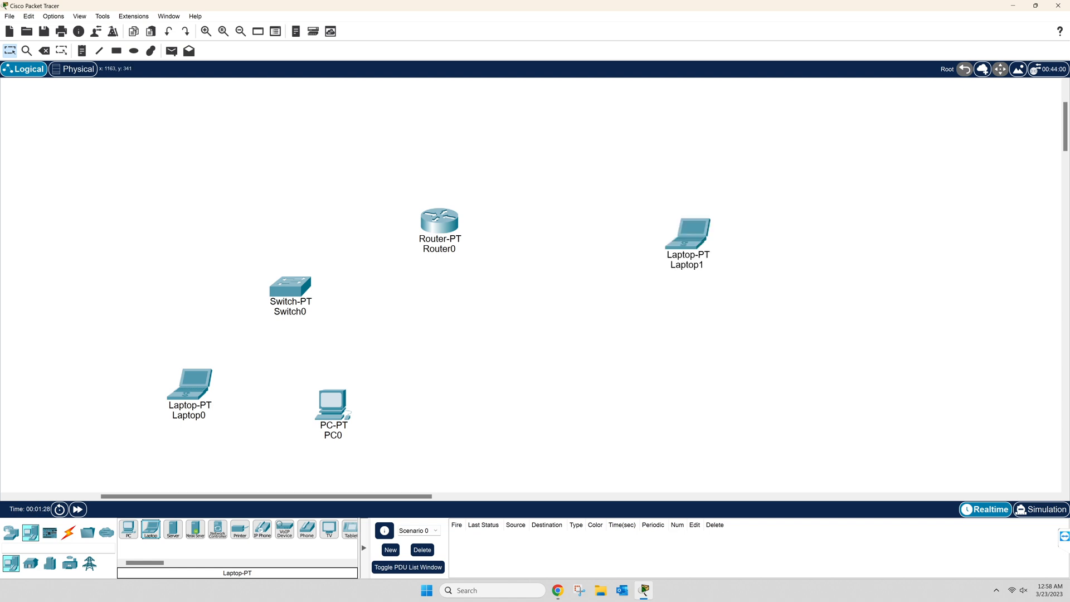
# Step: Move PC0 up level with Laptop0 and shift Router0 slightly to the right
pyautogui.scroll(-2, 1064, 134)
pyautogui.scroll(-1, 535, 279)
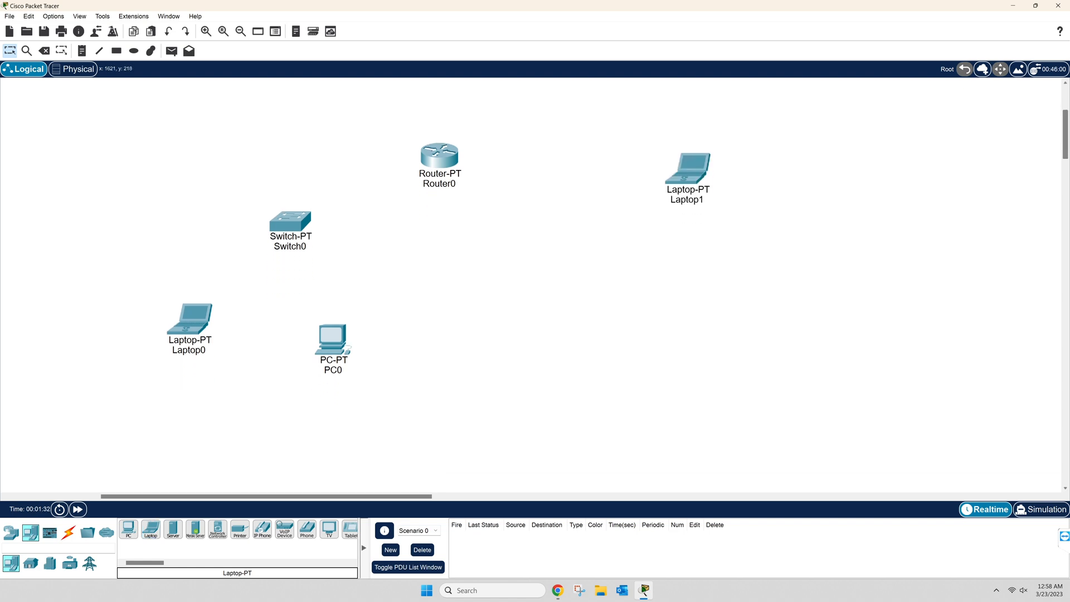
pyautogui.moveTo(332, 320); pyautogui.dragTo(333, 301)
pyautogui.moveTo(439, 137); pyautogui.dragTo(464, 134)
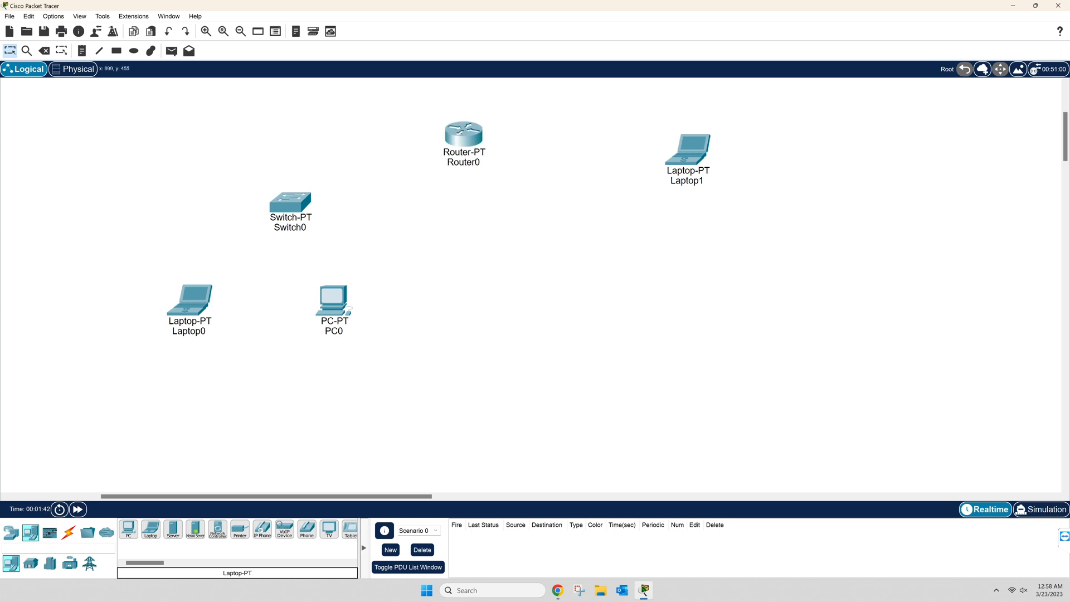
# Step: Connect Laptop0's FastEthernet0 to Switch0's FastEthernet0/1 with a Copper Straight-Through cable
pyautogui.click(69, 532)
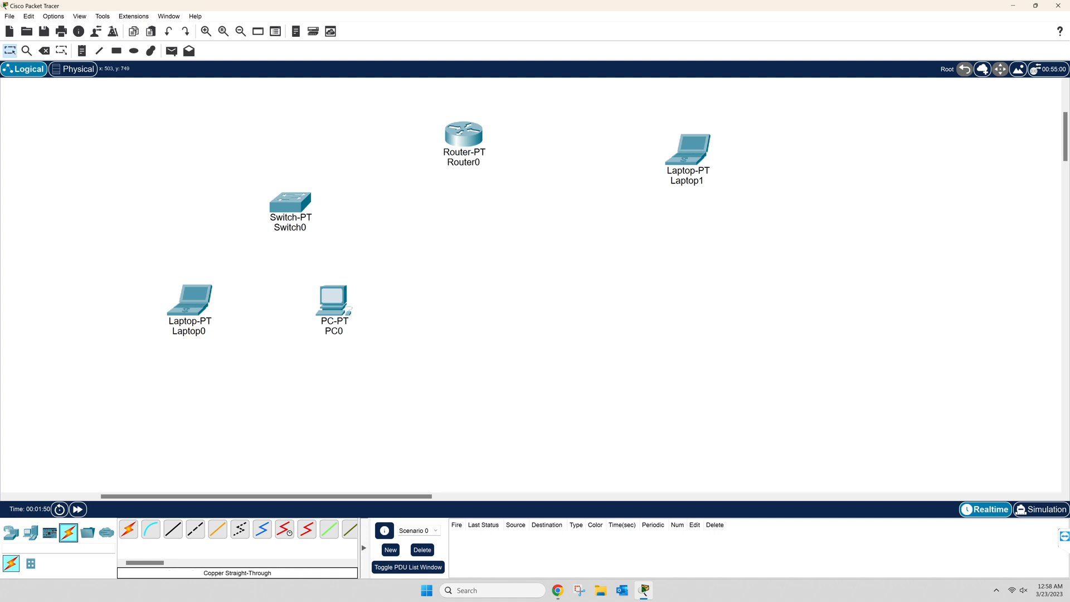
pyautogui.click(173, 529)
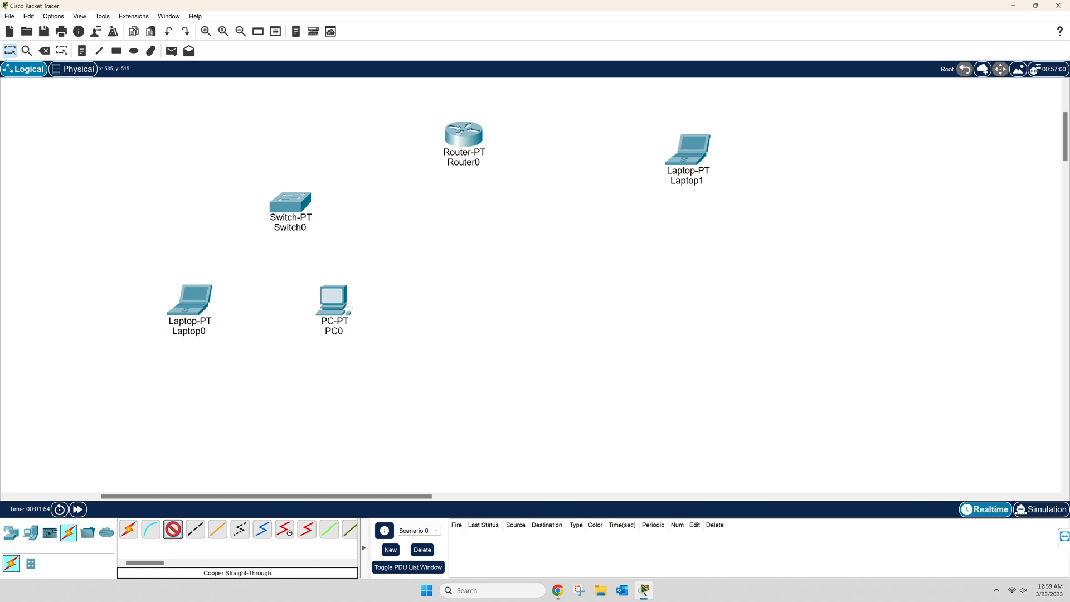
pyautogui.moveTo(192, 298)
pyautogui.click(189, 304)
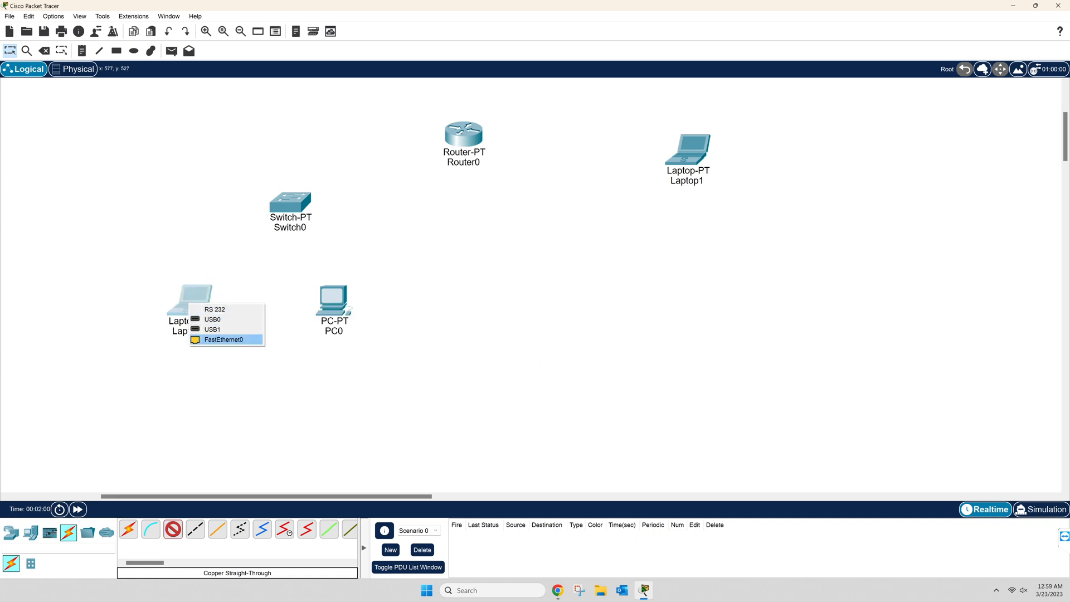
pyautogui.click(222, 340)
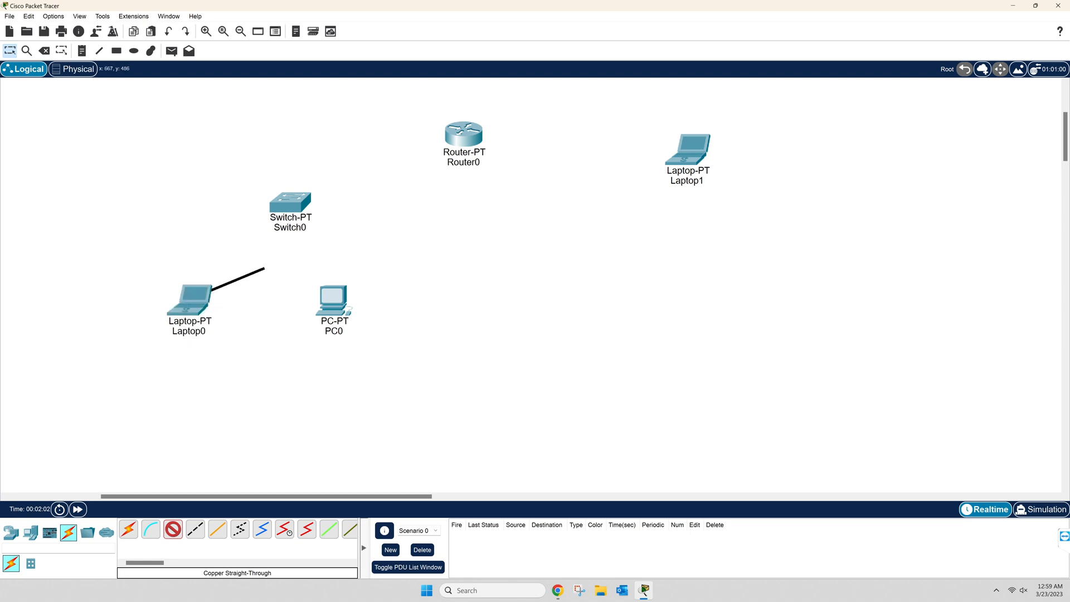
pyautogui.click(290, 203)
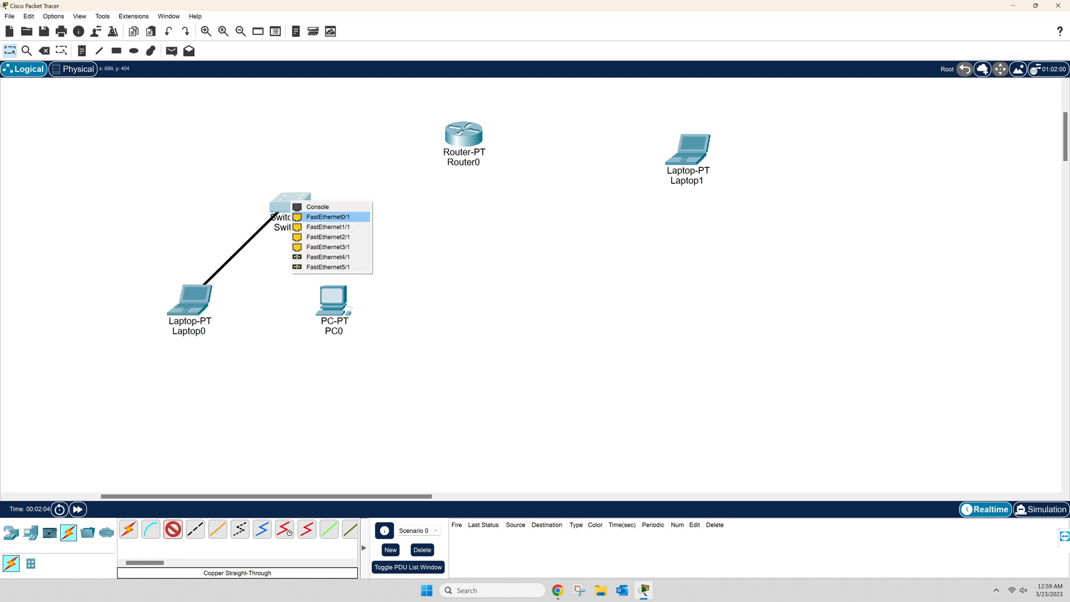
pyautogui.click(327, 217)
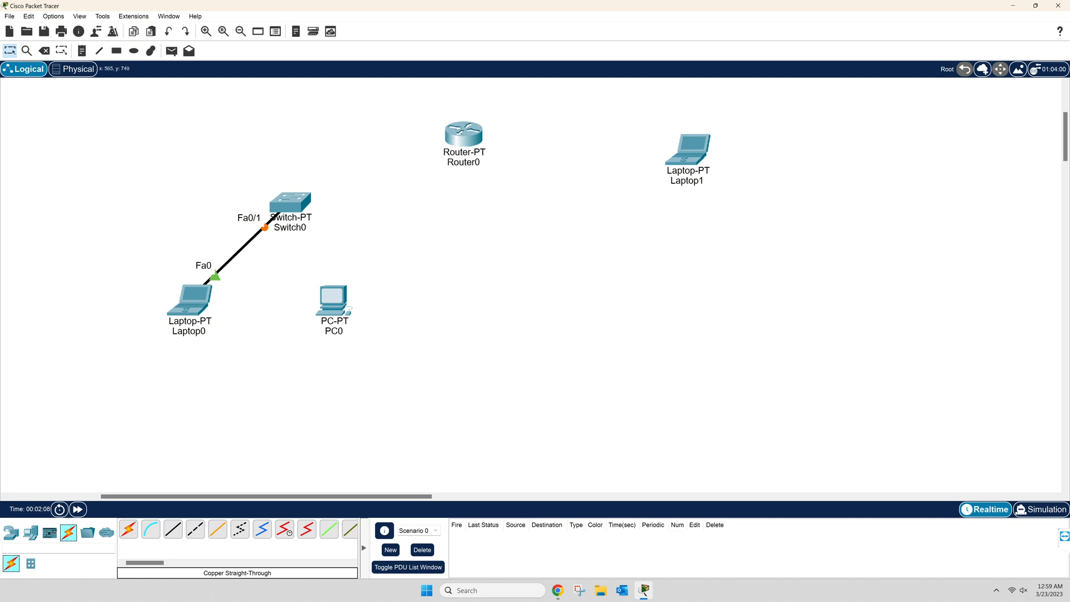
# Step: Connect Switch0's FastEthernet1/1 to PC0's FastEthernet0 with a Copper Straight-Through cable
pyautogui.click(299, 207)
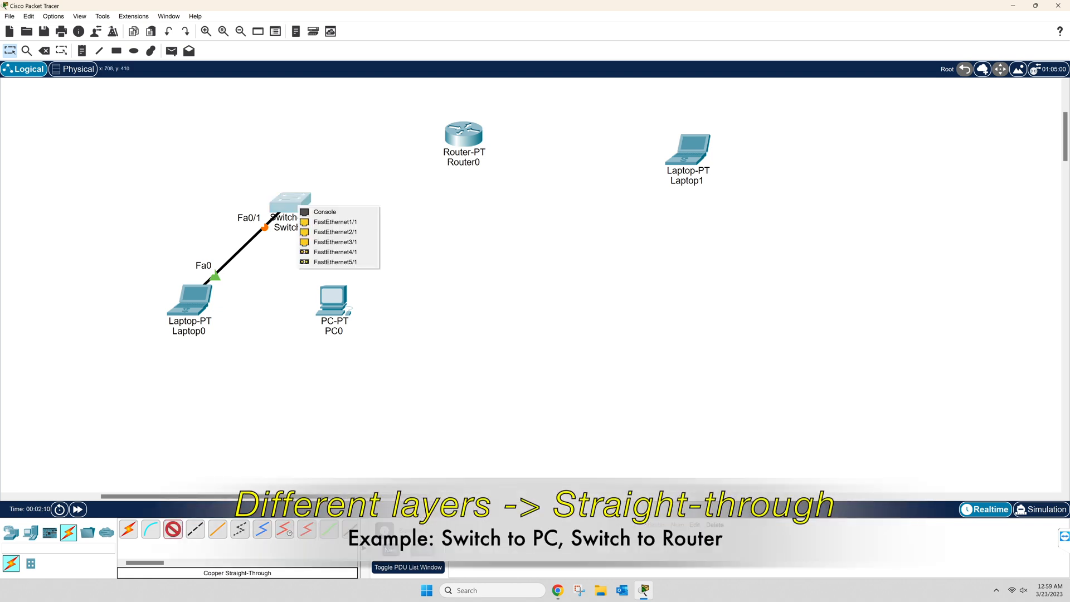
pyautogui.click(334, 222)
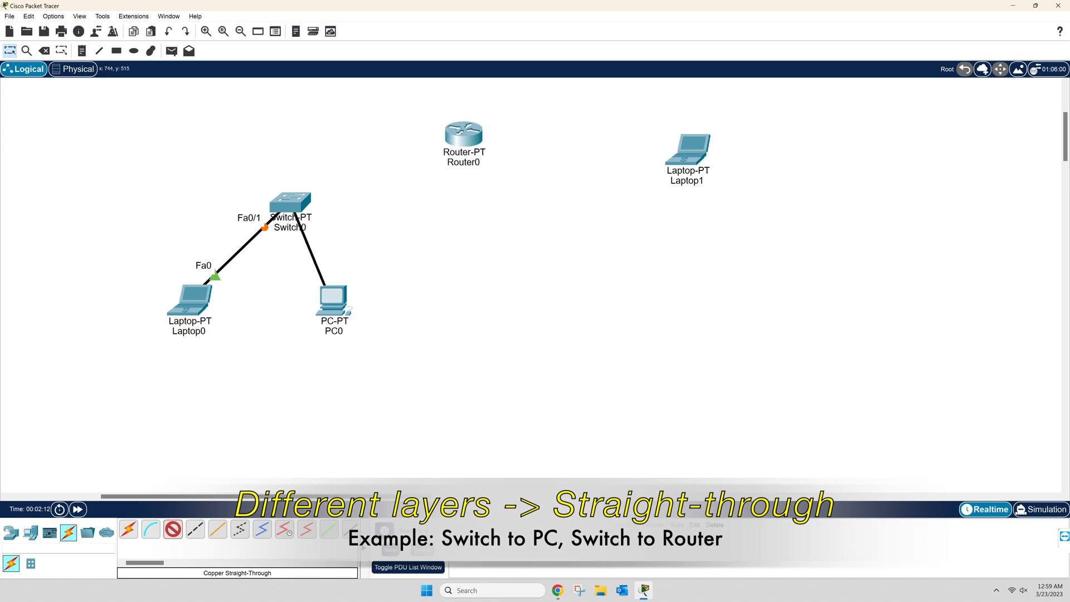
pyautogui.click(333, 296)
pyautogui.click(365, 332)
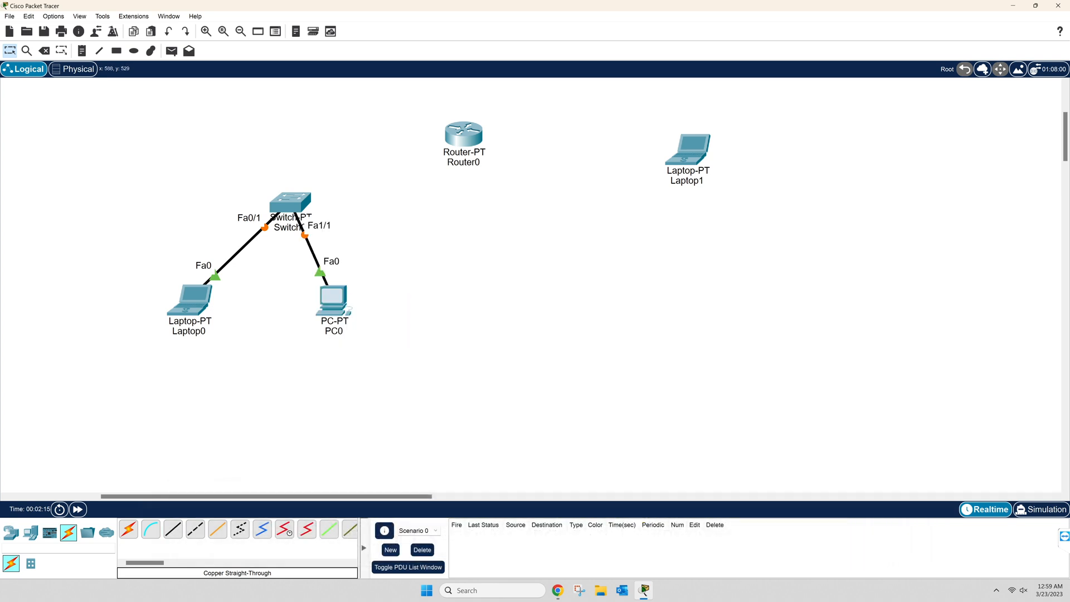
# Step: Connect Switch0's FastEthernet2/1 to Router0's FastEthernet0/0 with a Copper Straight-Through cable
pyautogui.click(173, 529)
pyautogui.click(299, 202)
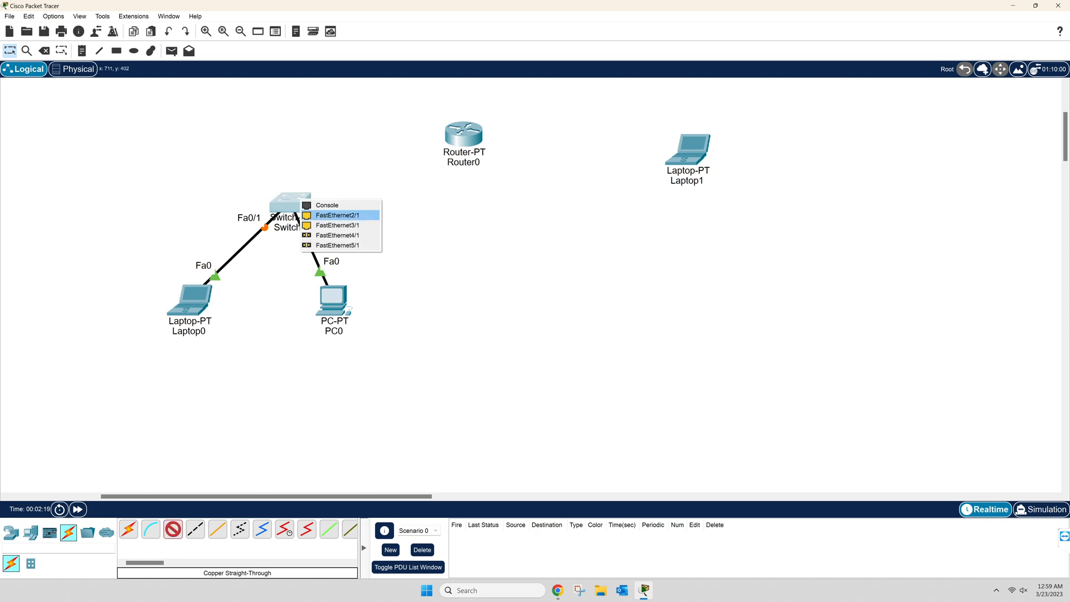
pyautogui.click(337, 215)
pyautogui.click(470, 139)
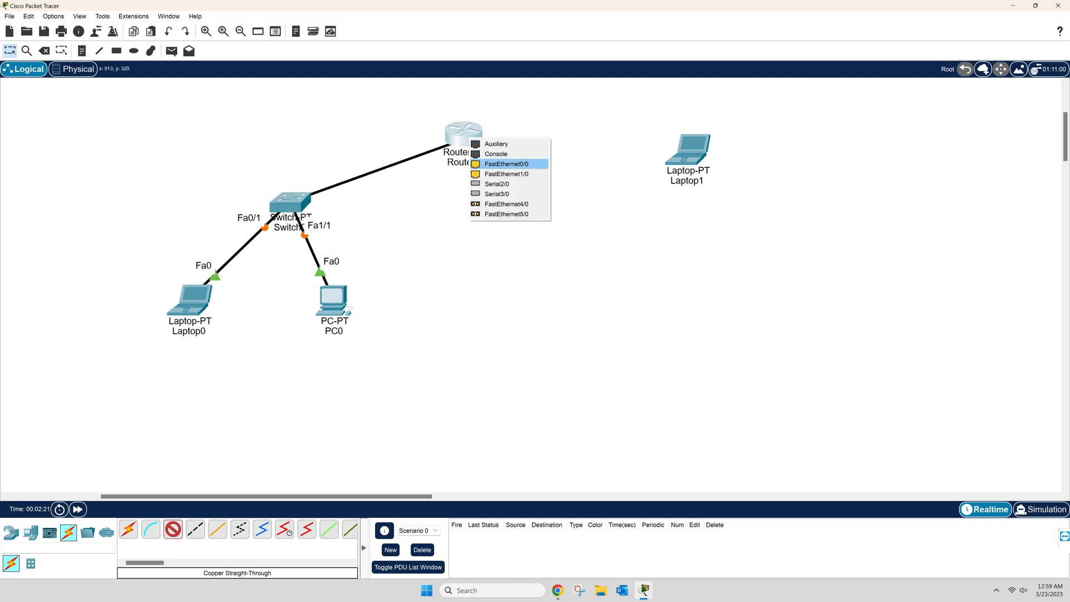
pyautogui.click(506, 164)
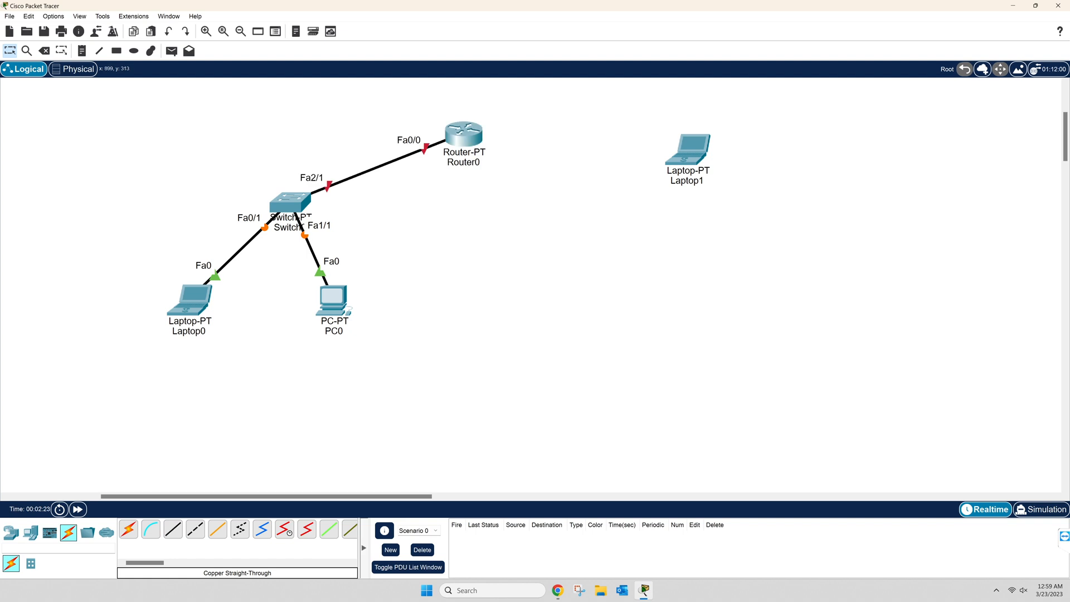
# Step: Move Laptop1 closer to Router0 and connect the router's FastEthernet1/0 to the laptop's FastEthernet0 with a Copper Cross-Over cable
pyautogui.moveTo(688, 148); pyautogui.dragTo(648, 142)
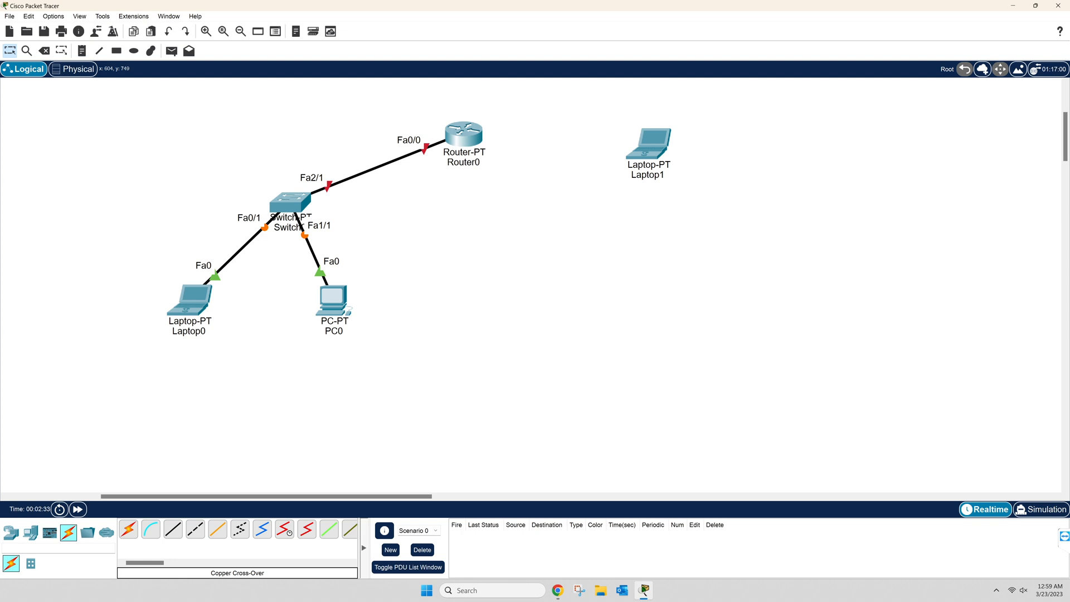
pyautogui.click(195, 529)
pyautogui.click(480, 139)
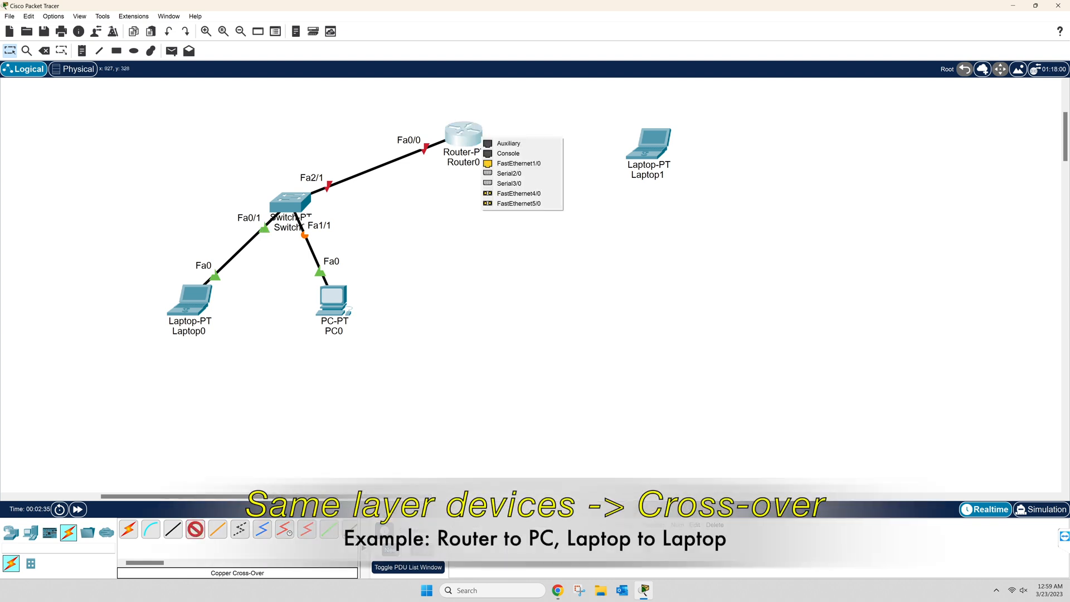
pyautogui.click(518, 164)
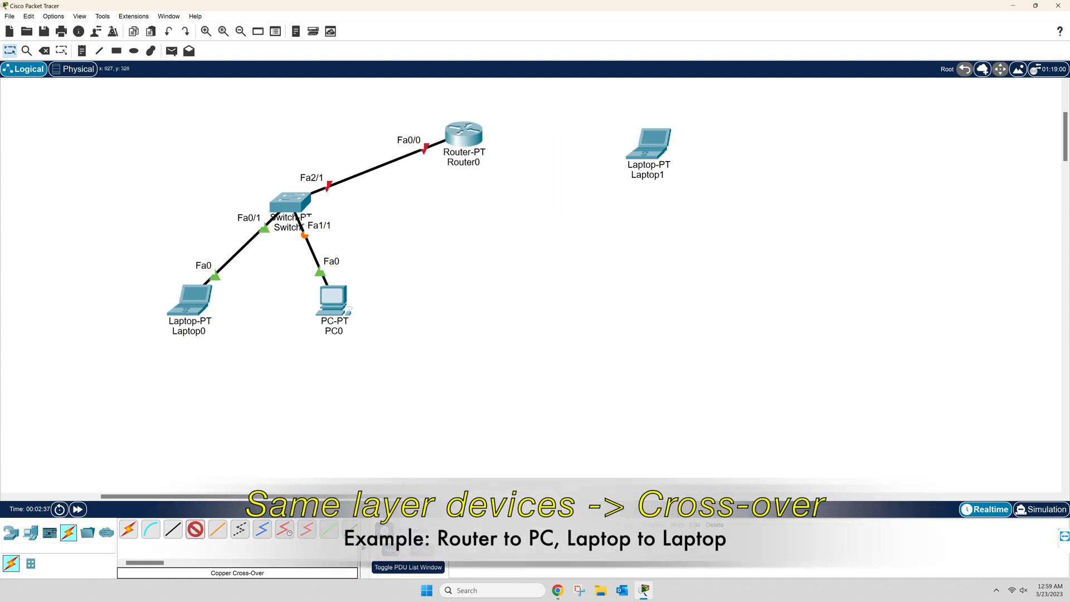
pyautogui.click(631, 165)
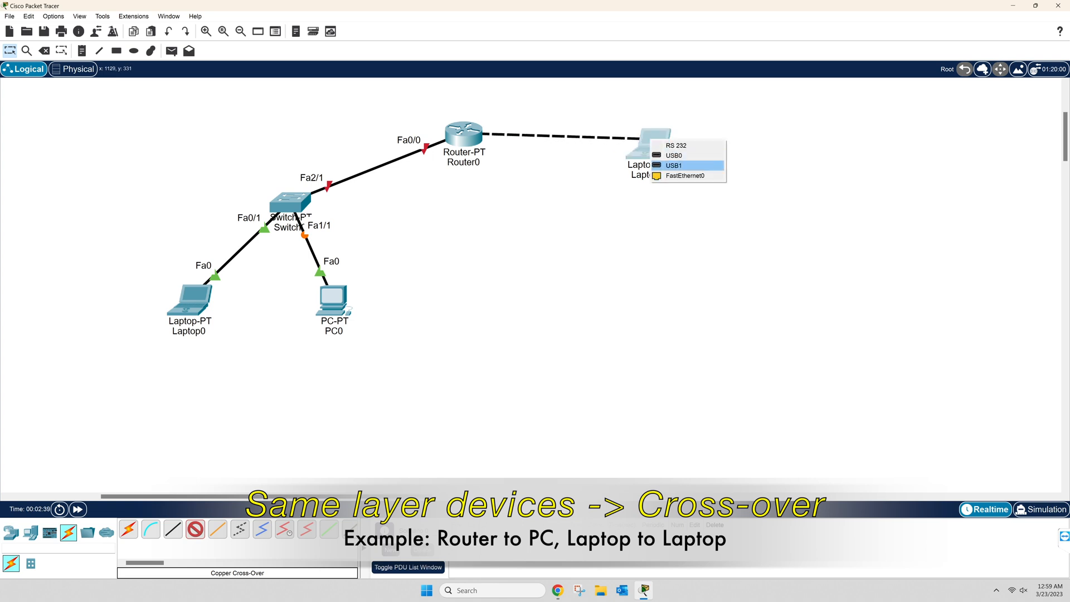
pyautogui.click(668, 177)
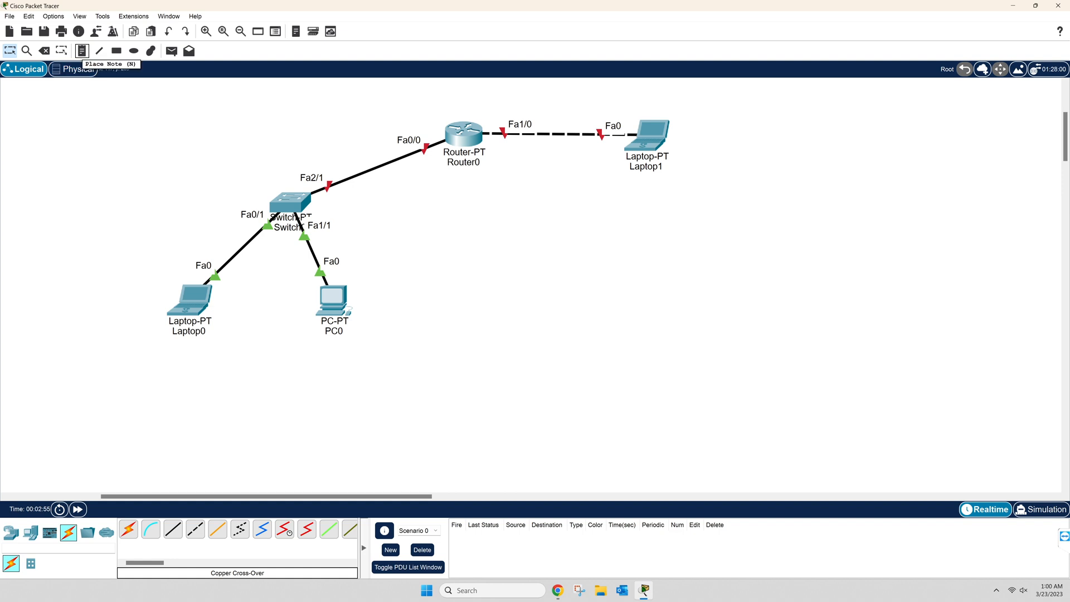
# Step: Place a note reading 10.10.10.1/24 below Laptop1 and one reading 10.10.10.2/24 below Router0's Fa1/0 link
pyautogui.click(82, 50)
pyautogui.click(629, 198)
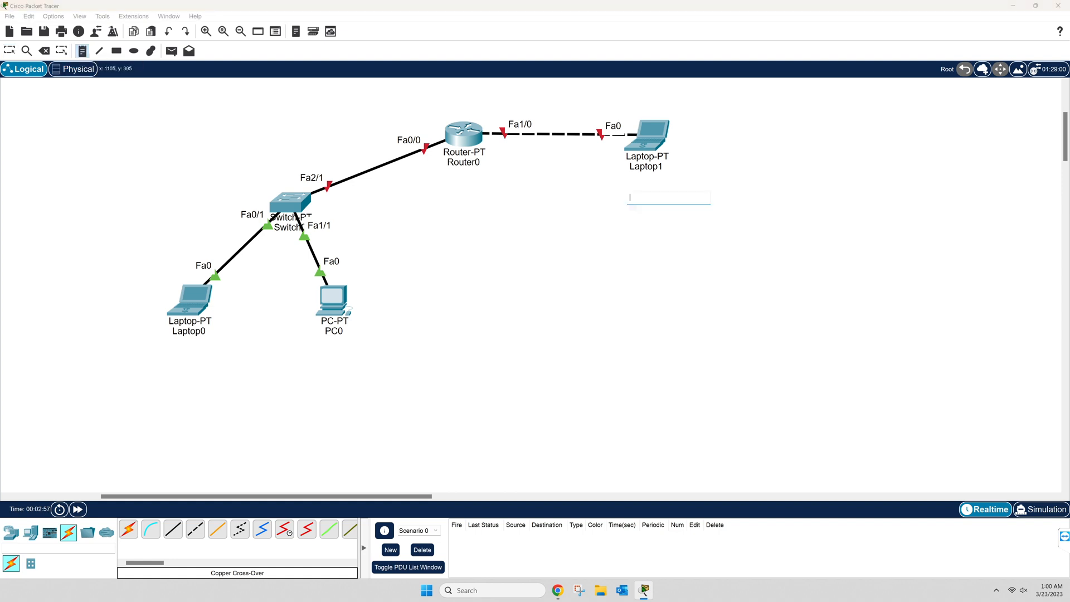
pyautogui.write('10.10.10.1/24')
pyautogui.click(446, 180)
pyautogui.click(503, 155)
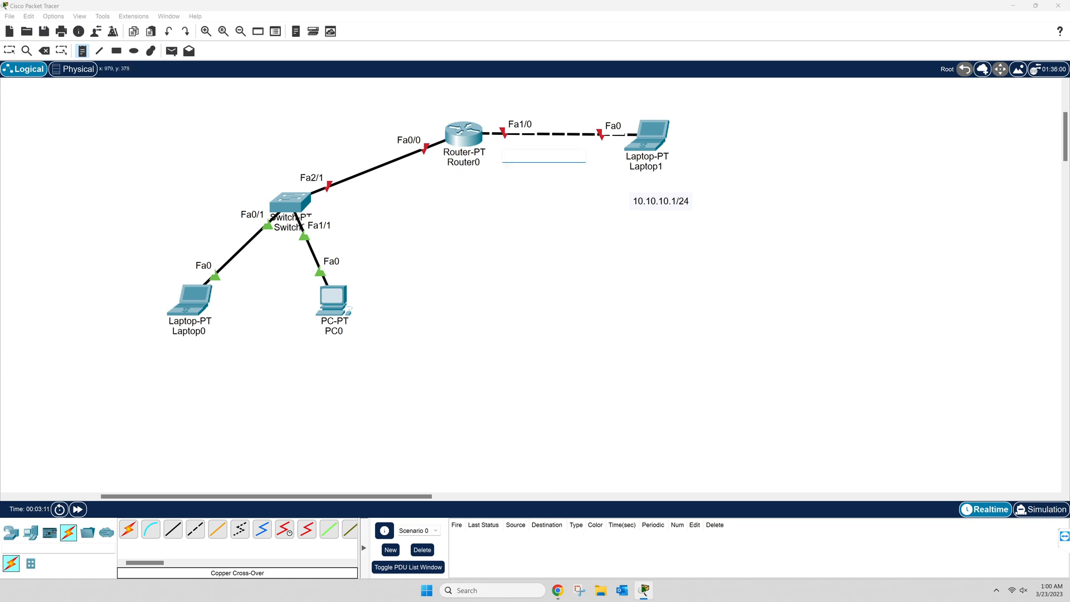
pyautogui.write('10.10.1')
pyautogui.write('0.2')
pyautogui.write('/24')
# Step: Place a note reading 192.168.0.1/24 below Laptop0 and one reading 192.168.0.2/24 below PC0
pyautogui.write('192.168')
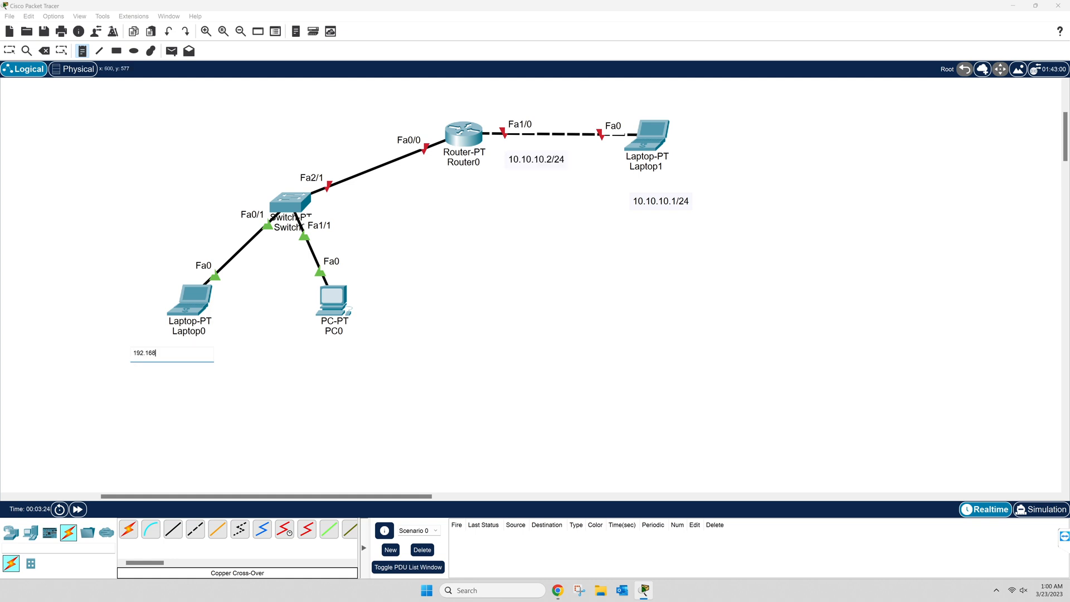
pyautogui.write('.0.1/24')
pyautogui.click(315, 354)
pyautogui.write('192.168.0.2/24')
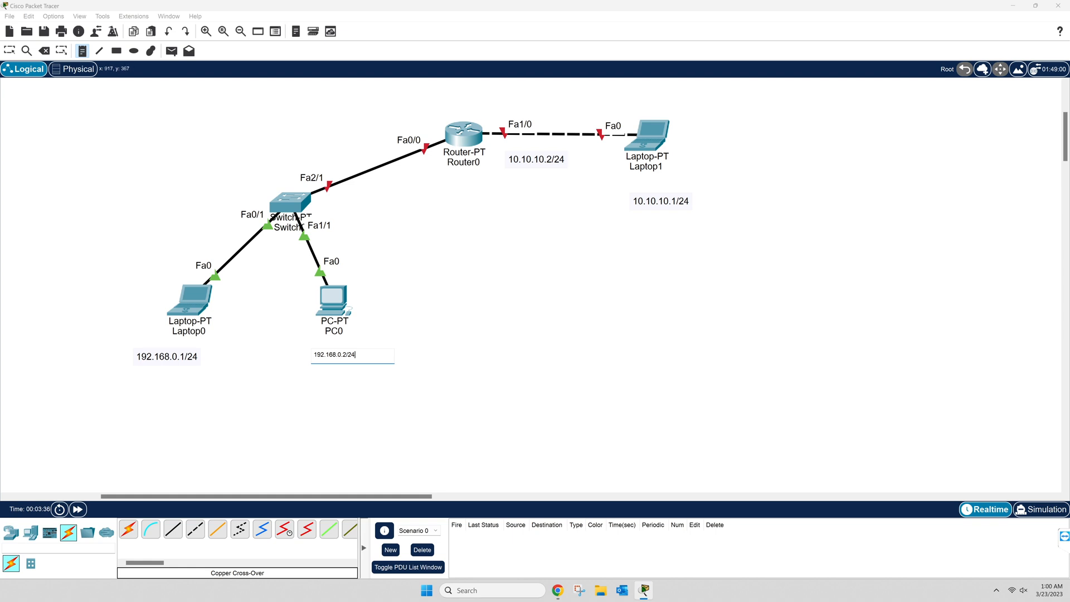
# Step: Add a note reading 192.168.0.10/24 for Router0's Fa0/0 and position it just below the link to the switch
pyautogui.click(365, 139)
pyautogui.write('192.168.0.254/24')
pyautogui.press('Escape')
pyautogui.moveTo(403, 144); pyautogui.dragTo(407, 176)
# Step: Move the address notes of Router0's Fa1/0, Laptop1 and Laptop0 closer to their devices
pyautogui.moveTo(536, 159); pyautogui.dragTo(530, 155)
pyautogui.moveTo(661, 200); pyautogui.dragTo(645, 182)
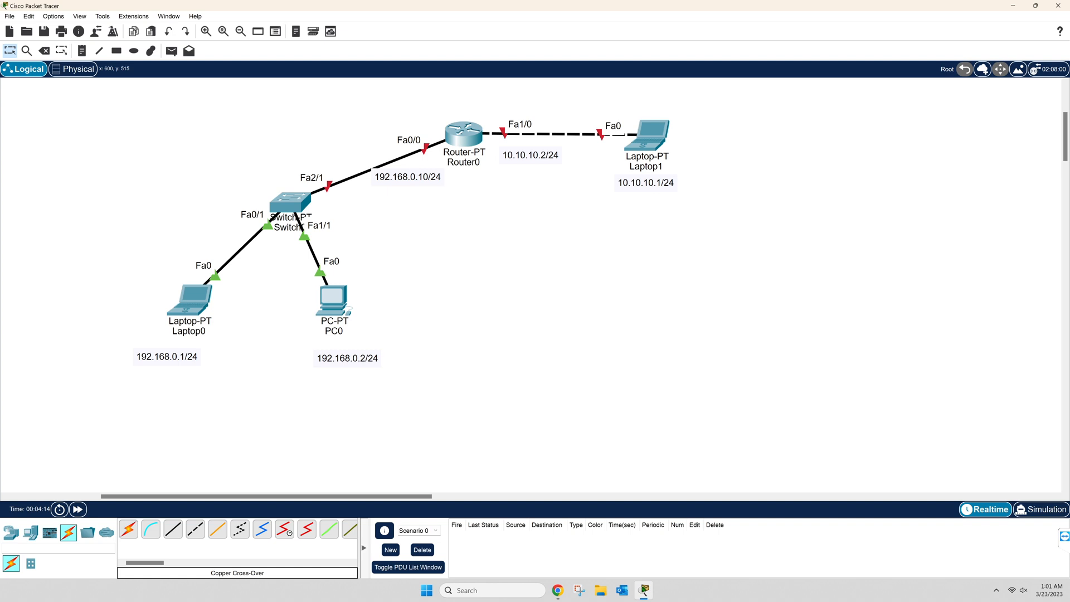
pyautogui.moveTo(167, 357); pyautogui.dragTo(178, 355)
# Step: Give Laptop0 the static IPv4 address 192.168.0.1 with subnet mask 255.255.255.0
pyautogui.click(189, 299)
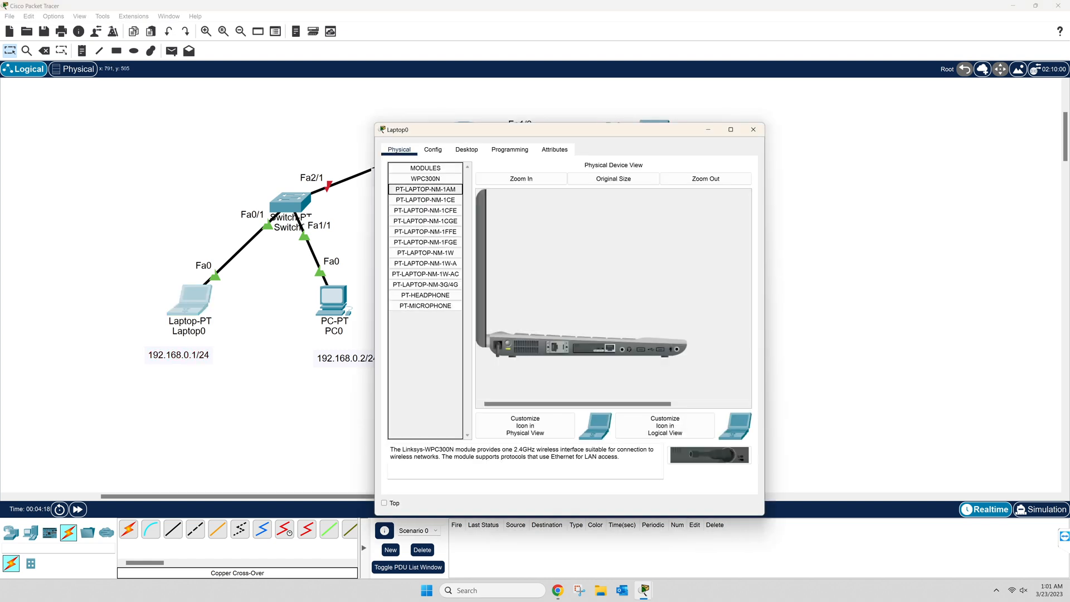
pyautogui.click(467, 149)
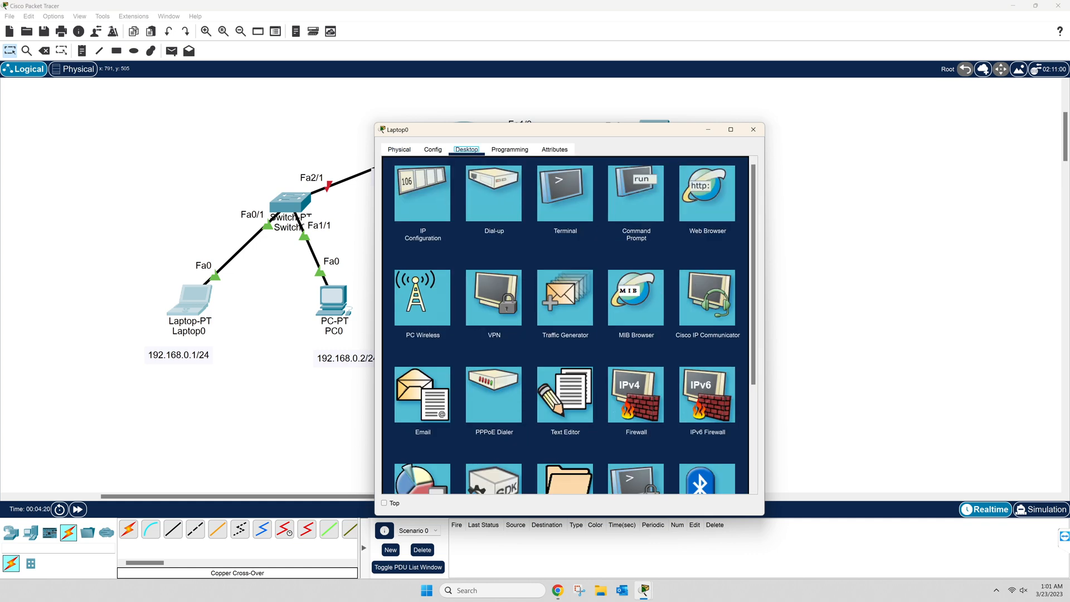
pyautogui.click(423, 193)
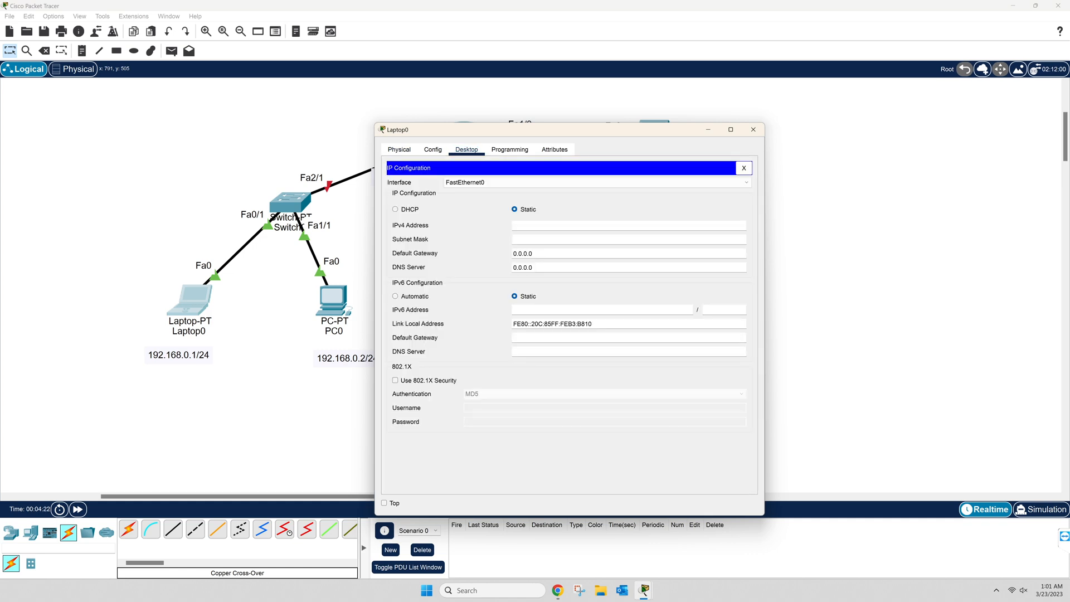
pyautogui.moveTo(436, 132); pyautogui.dragTo(567, 228)
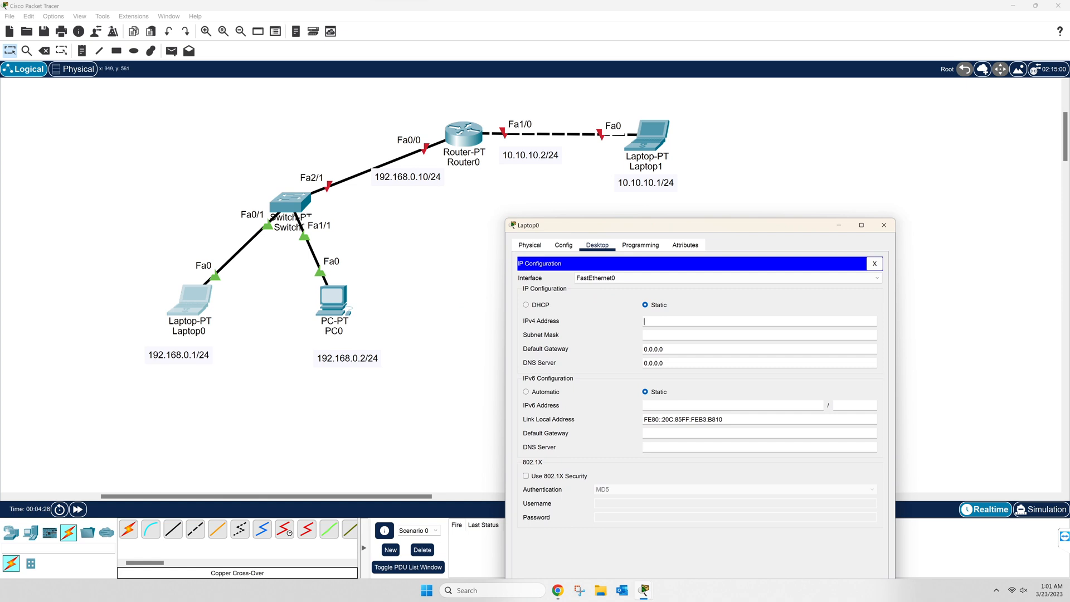
pyautogui.write('192.')
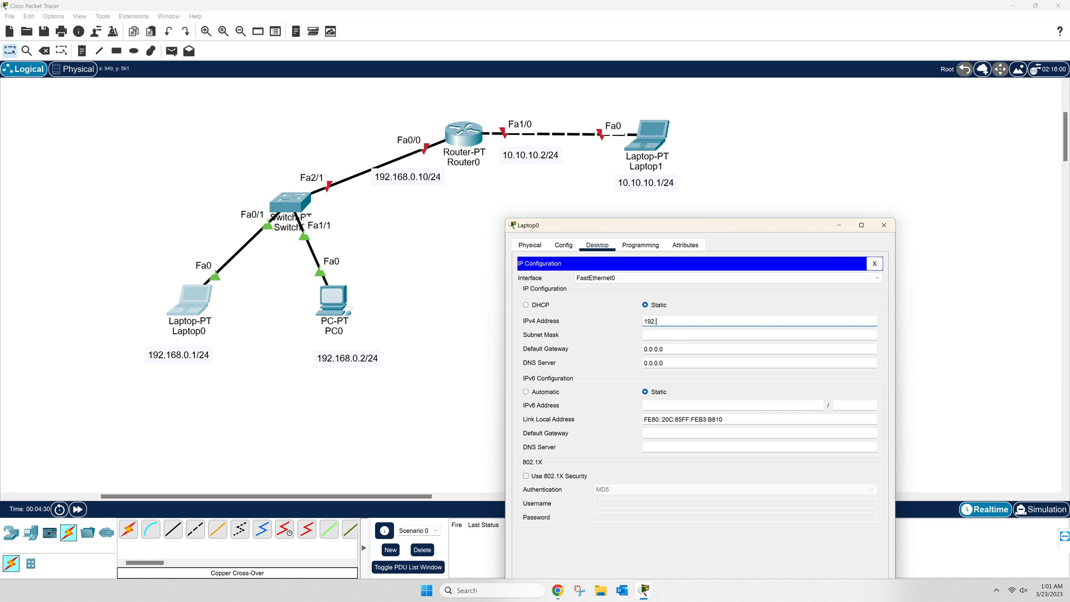
pyautogui.write('168.0.1')
pyautogui.press('Tab')
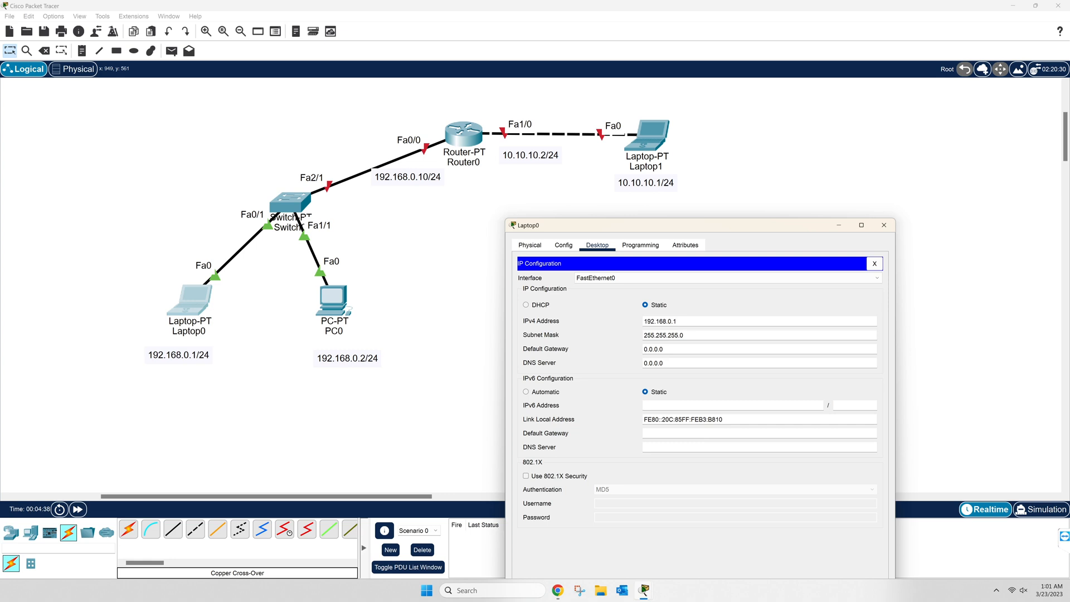
# Step: Set Laptop0's default gateway to 192.168.0.10 and close its configuration
pyautogui.press('Tab')
pyautogui.write('192.168.0.10')
pyautogui.click(874, 263)
pyautogui.click(883, 225)
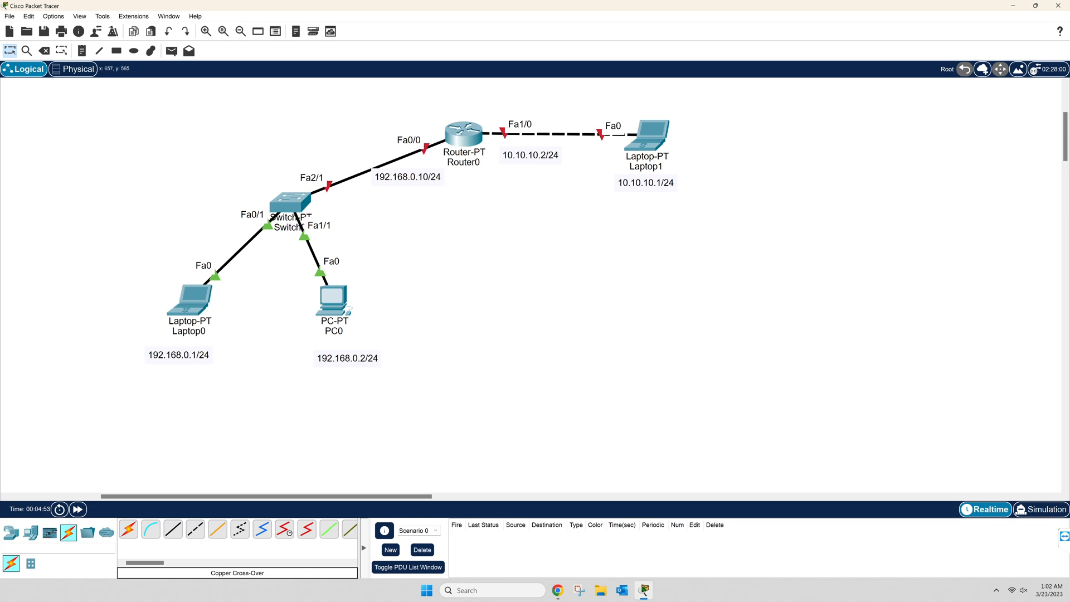
# Step: Give PC0 the static IPv4 address 192.168.0.2 with subnet mask 255.255.255.0
pyautogui.click(333, 300)
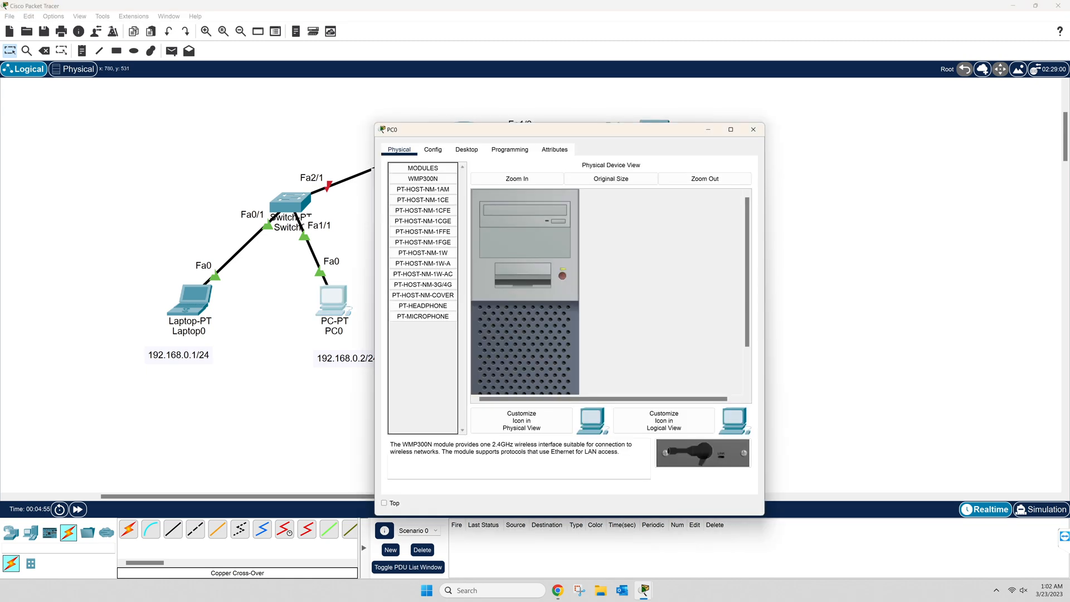
pyautogui.moveTo(423, 129); pyautogui.dragTo(608, 200)
pyautogui.click(651, 220)
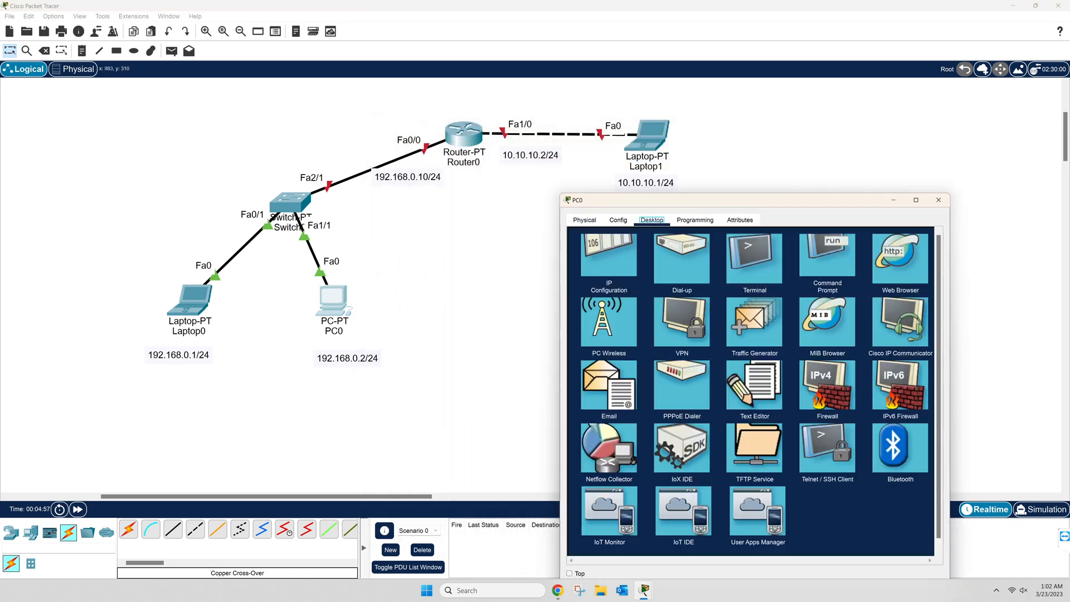
pyautogui.click(607, 262)
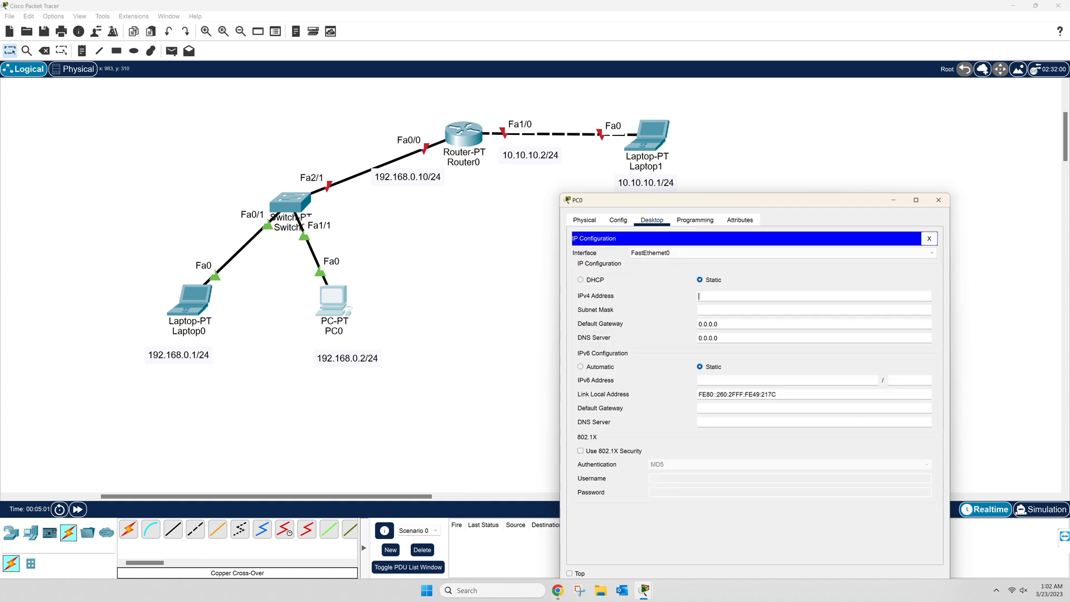
pyautogui.write('192.168.0.2')
pyautogui.press('Tab')
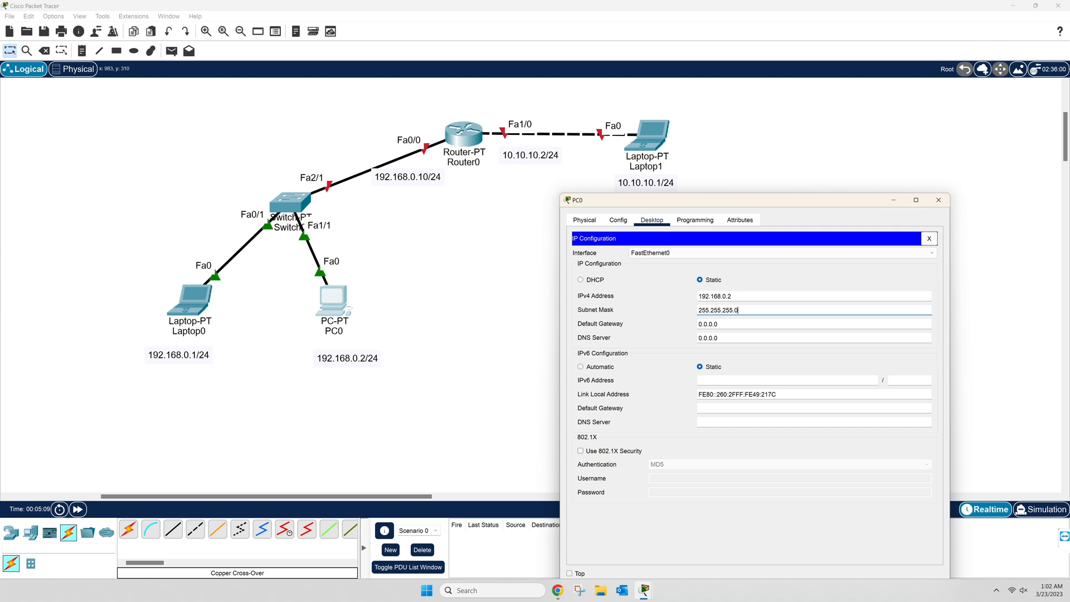
# Step: Set PC0's default gateway to 192.168.0.10 and close its configuration
pyautogui.press('Tab')
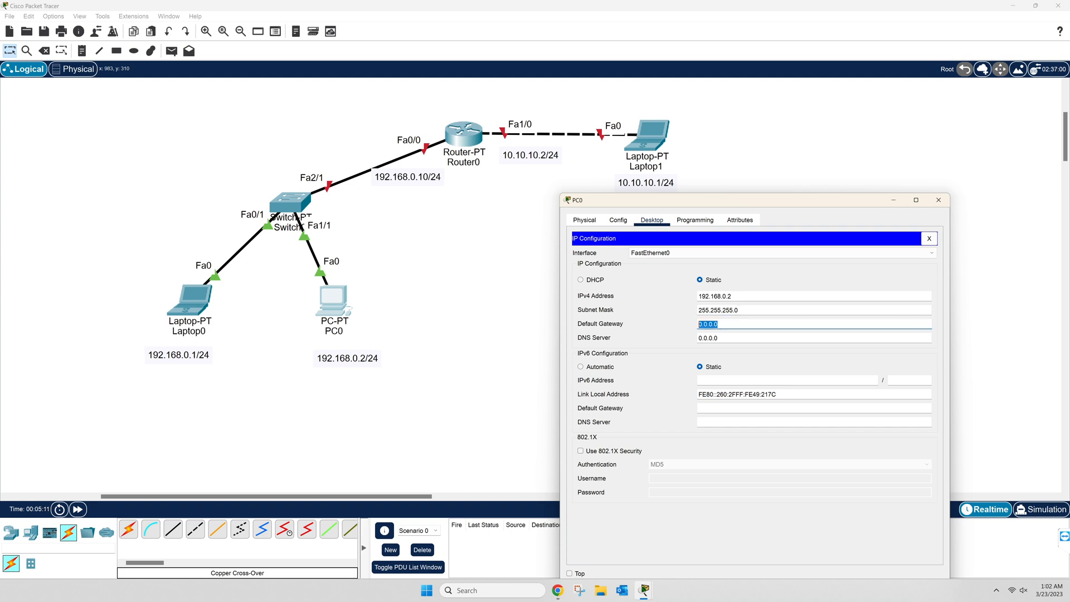
pyautogui.write('192.168.0.10')
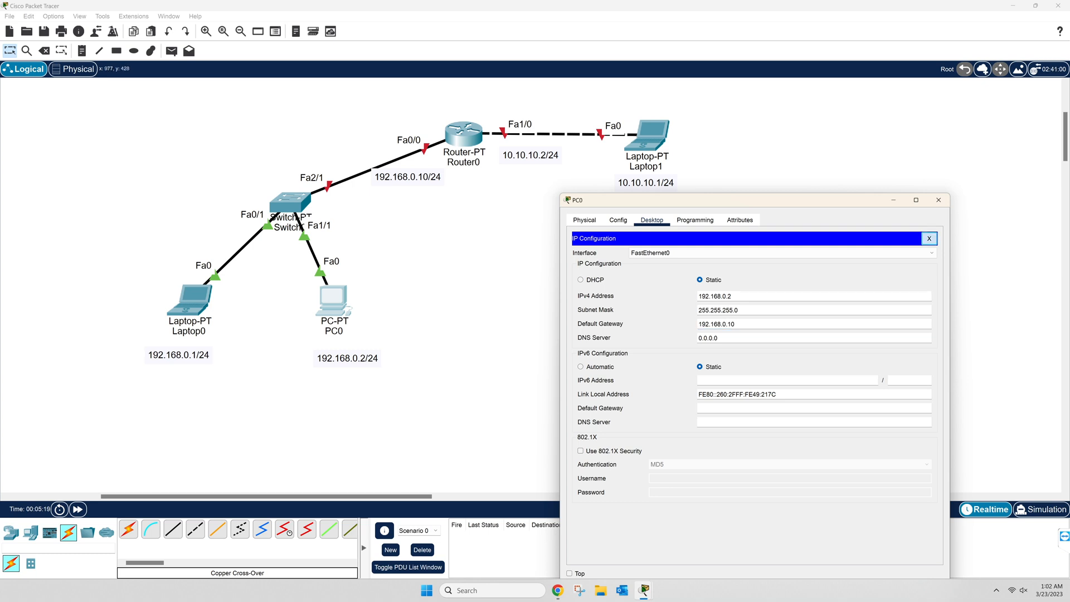
pyautogui.click(929, 238)
pyautogui.click(939, 200)
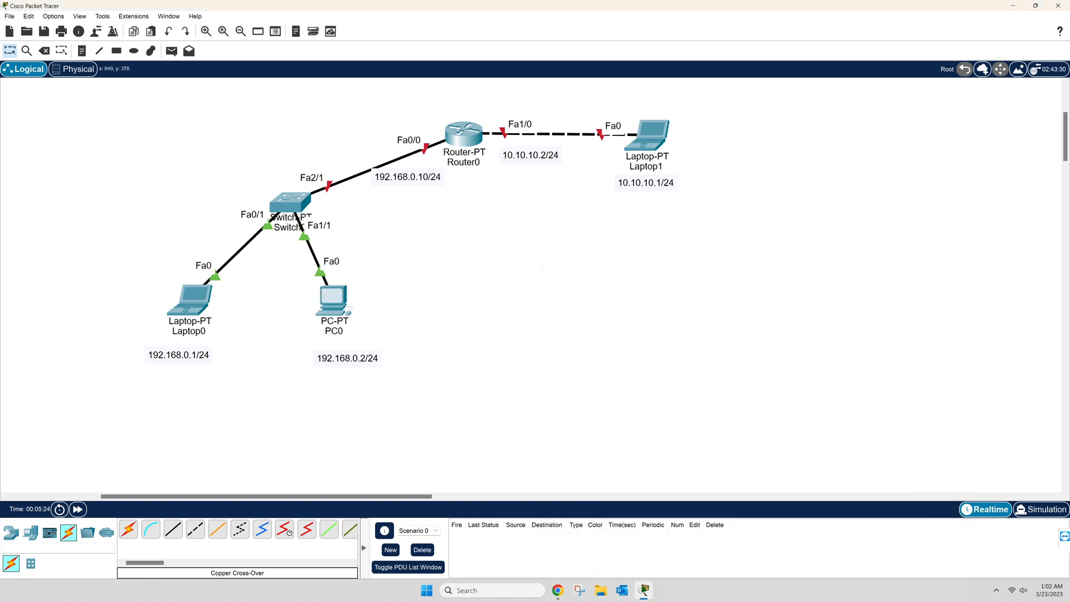
# Step: Configure Router0's FastEthernet0/0 with IPv4 address 192.168.0.10 and subnet mask 255.255.255.0, and turn the port on
pyautogui.click(463, 134)
pyautogui.moveTo(557, 129); pyautogui.dragTo(671, 200)
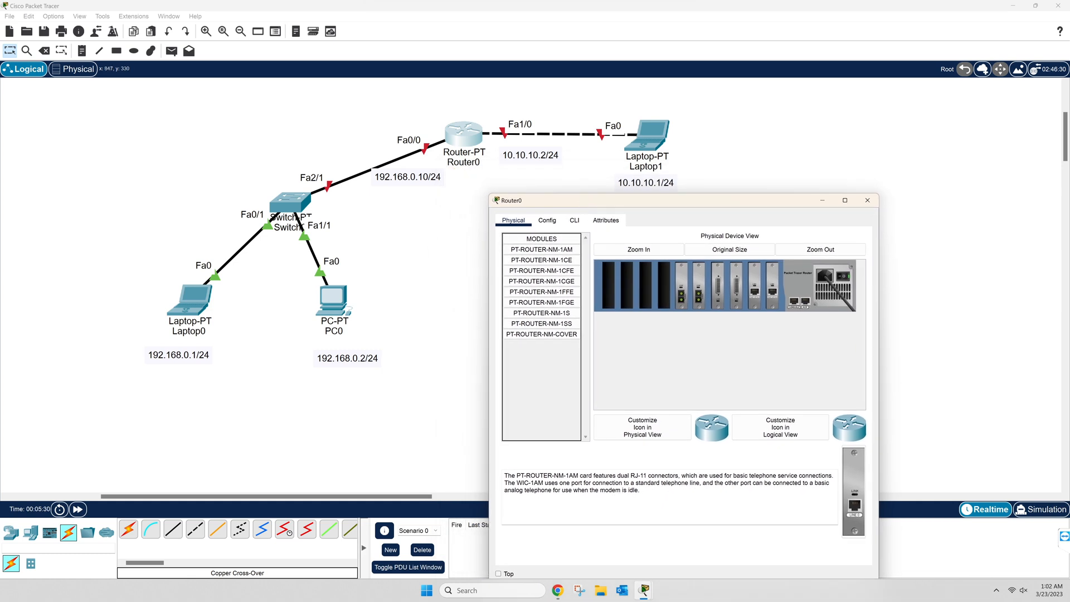
pyautogui.click(546, 220)
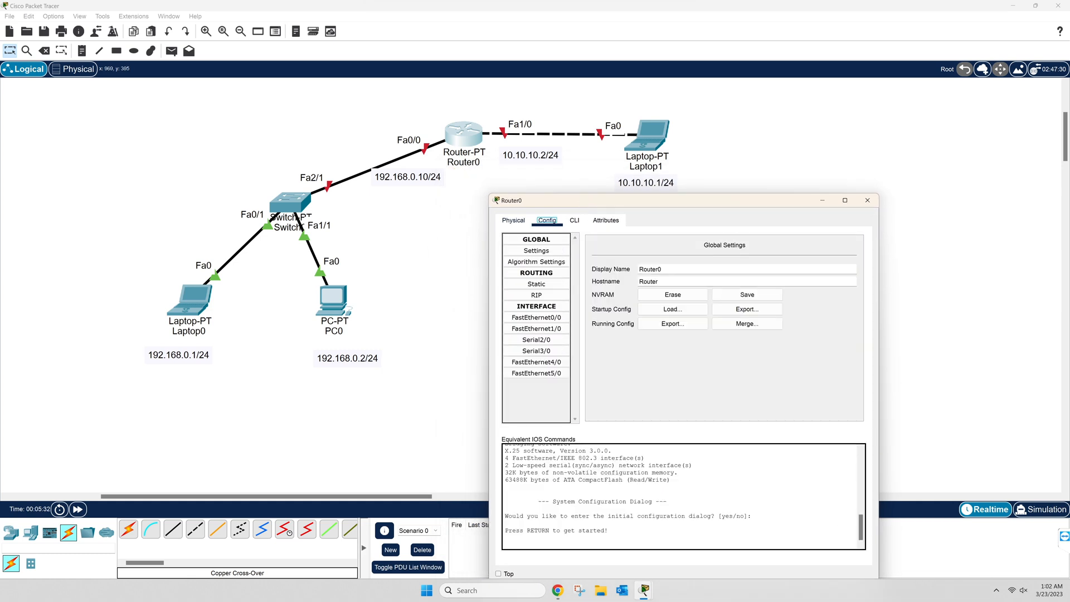
pyautogui.click(536, 317)
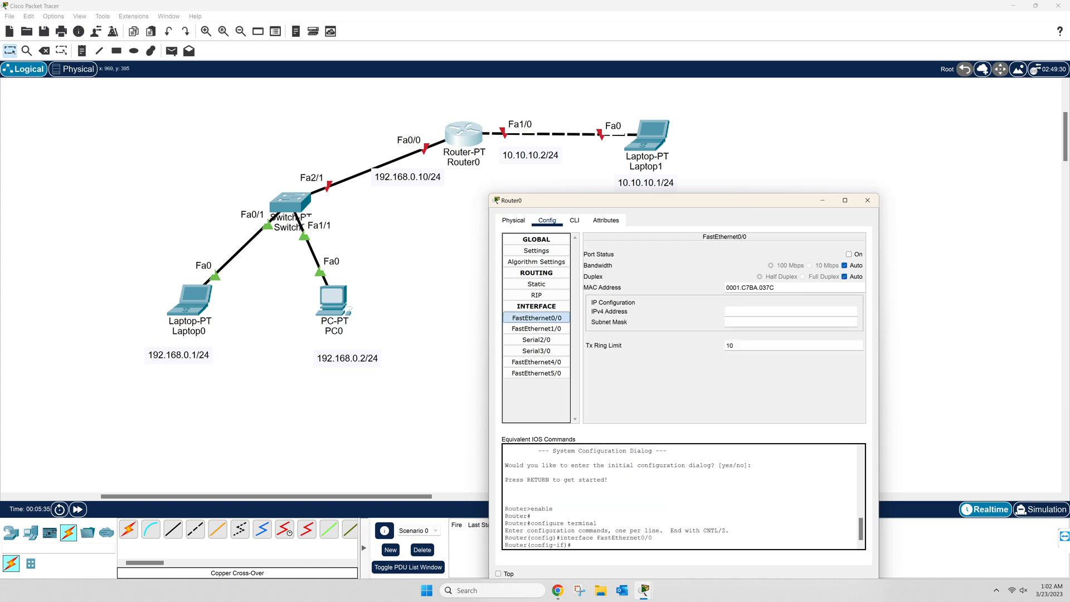
pyautogui.write('192.168.0.10')
pyautogui.press('Tab')
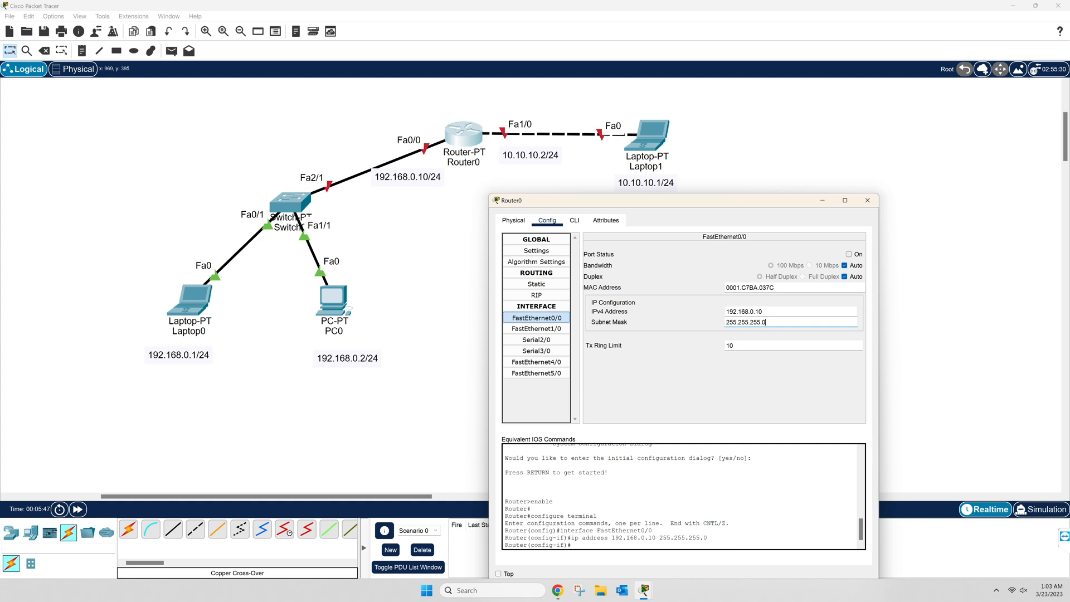
pyautogui.click(849, 254)
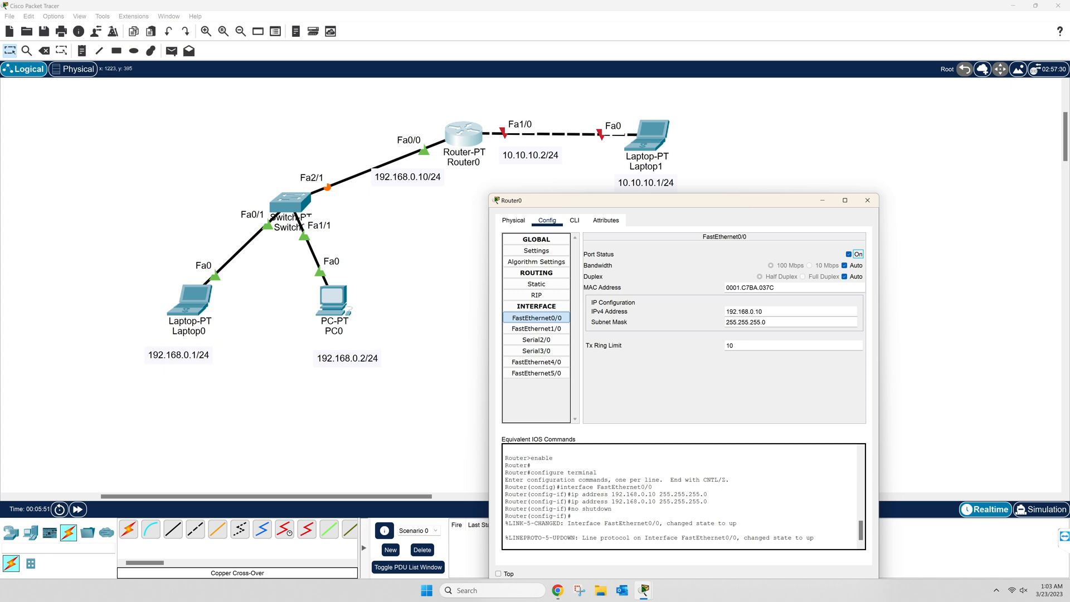
# Step: Set the IPv4 address of Router0's FastEthernet1/0 interface to 10.10.10.2
pyautogui.moveTo(690, 202); pyautogui.dragTo(714, 221)
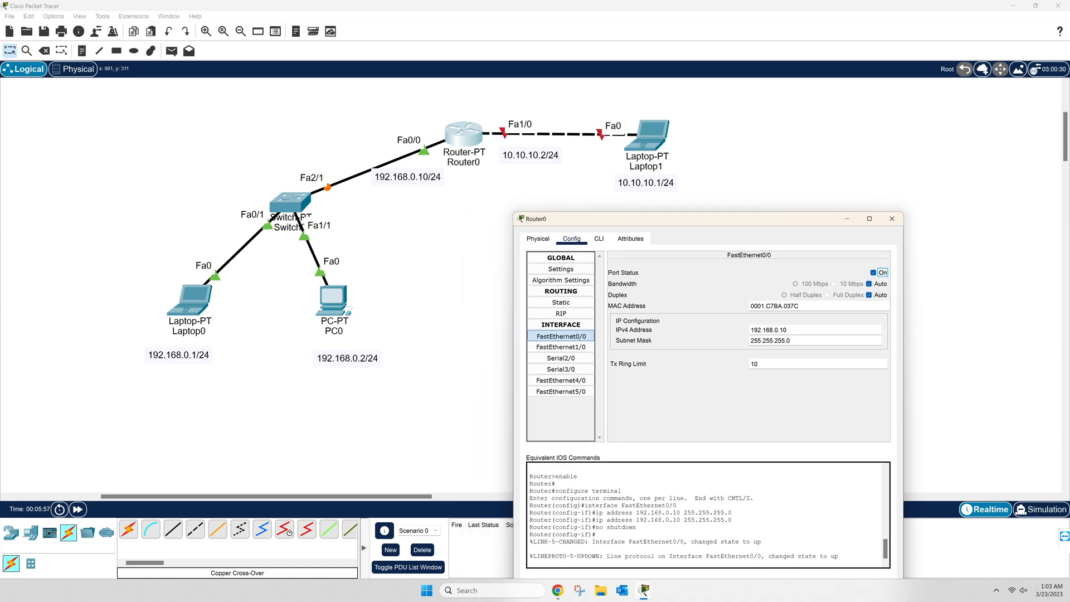
pyautogui.click(560, 346)
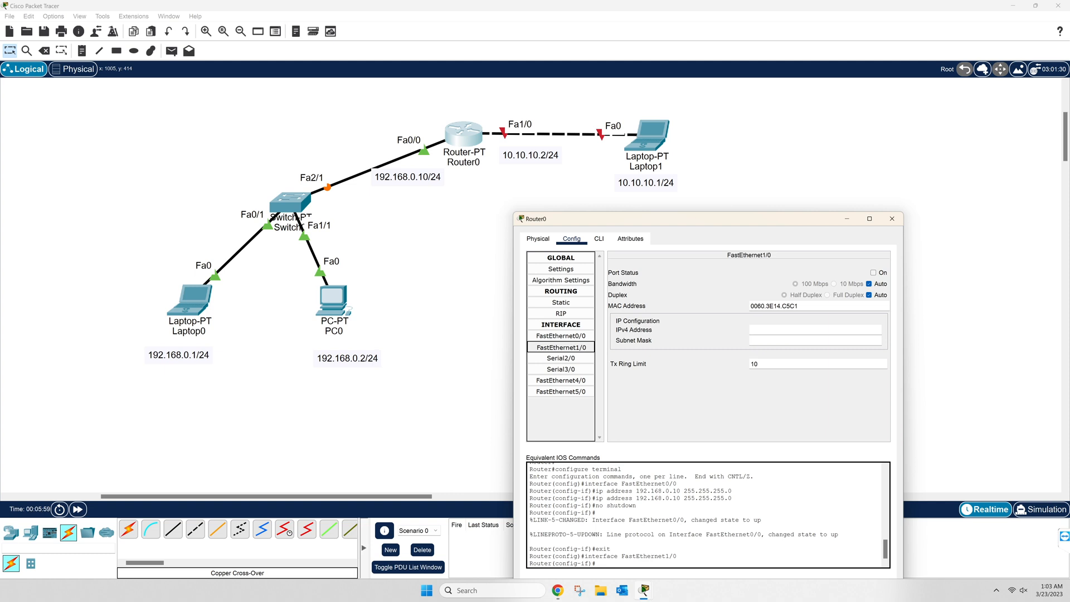
pyautogui.click(815, 329)
pyautogui.write('10.10.10.2')
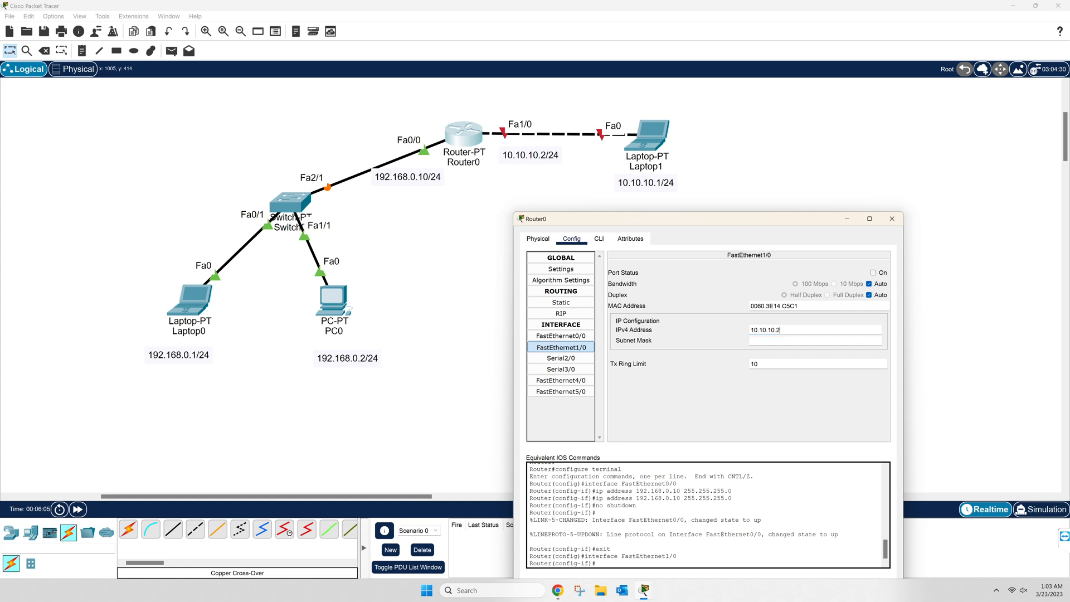
# Step: Set FastEthernet1/0's subnet mask to 255.255.255.0, turn the port on and close Router0's configuration
pyautogui.press('Tab')
pyautogui.hotkey('shift', 'Left')
pyautogui.hotkey('shift', 'Left')
pyautogui.hotkey('shift', 'Left')
pyautogui.hotkey('shift', 'Left')
pyautogui.hotkey('shift', 'Left')
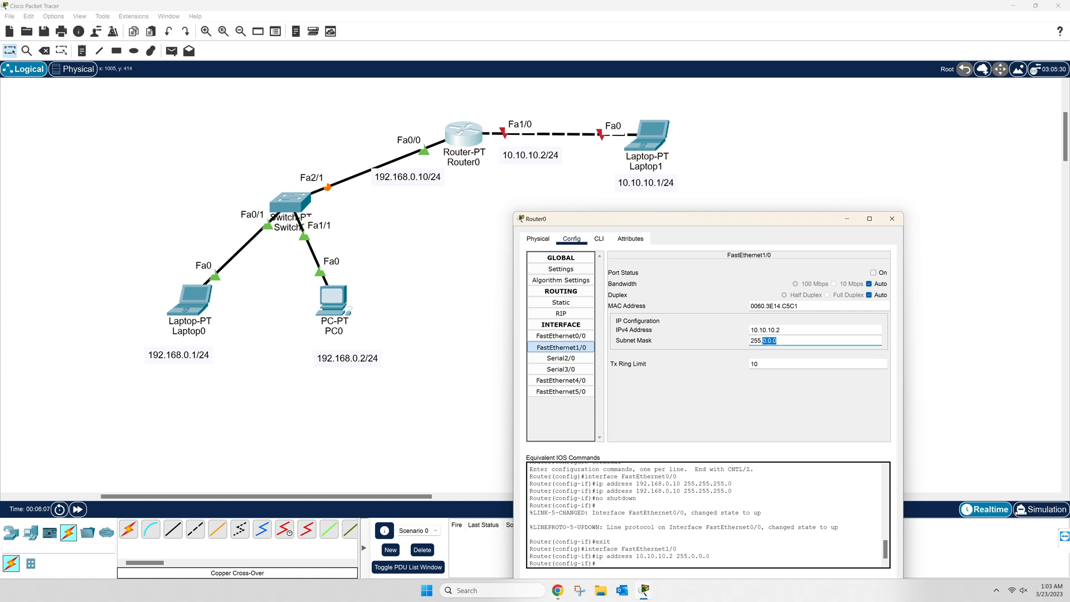
pyautogui.write('255.255.')
pyautogui.click(872, 273)
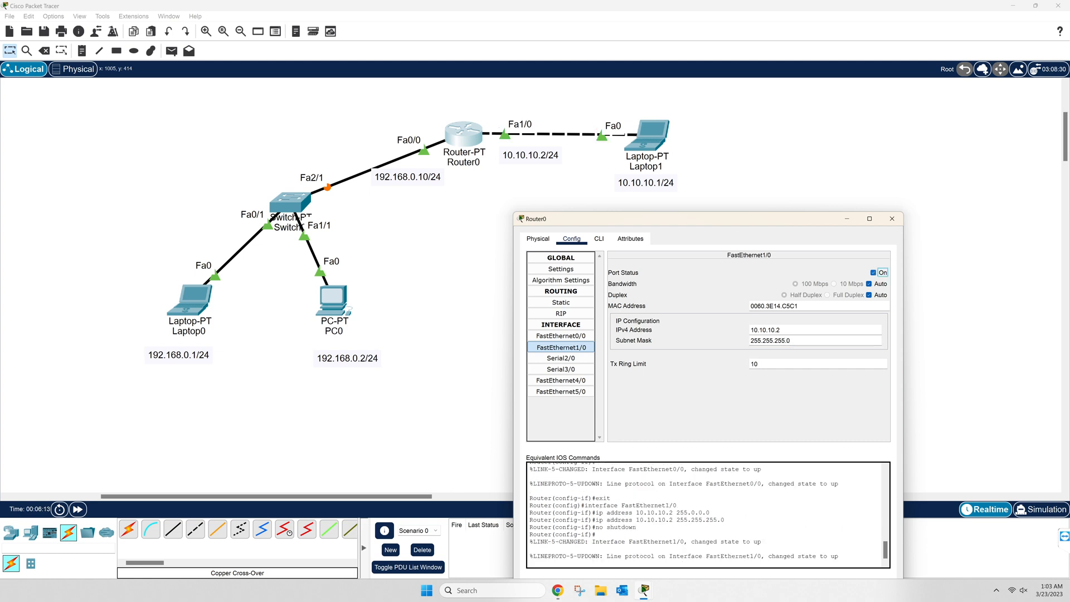
pyautogui.click(892, 219)
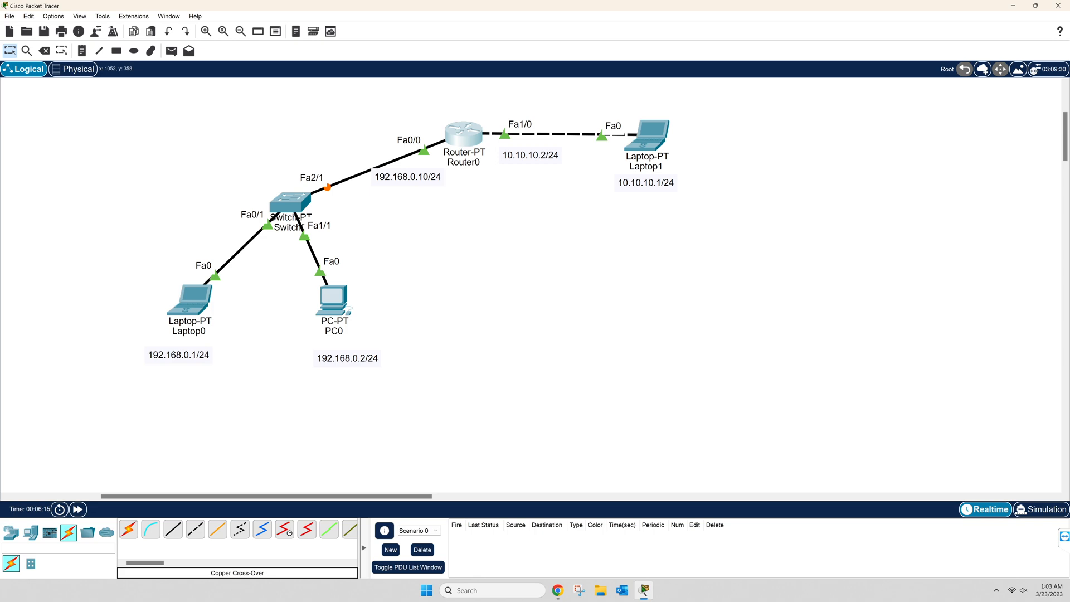
# Step: Open Laptop1's IP configuration and set its static IPv4 address to 10.10.10.1
pyautogui.click(647, 135)
pyautogui.moveTo(645, 133); pyautogui.dragTo(755, 236)
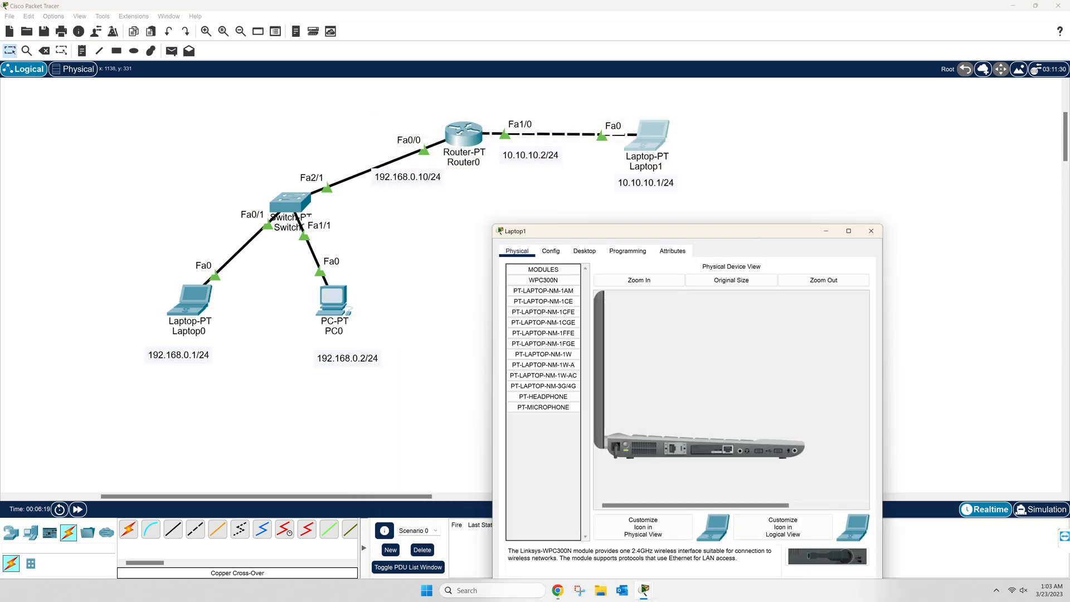
pyautogui.click(584, 251)
pyautogui.click(540, 294)
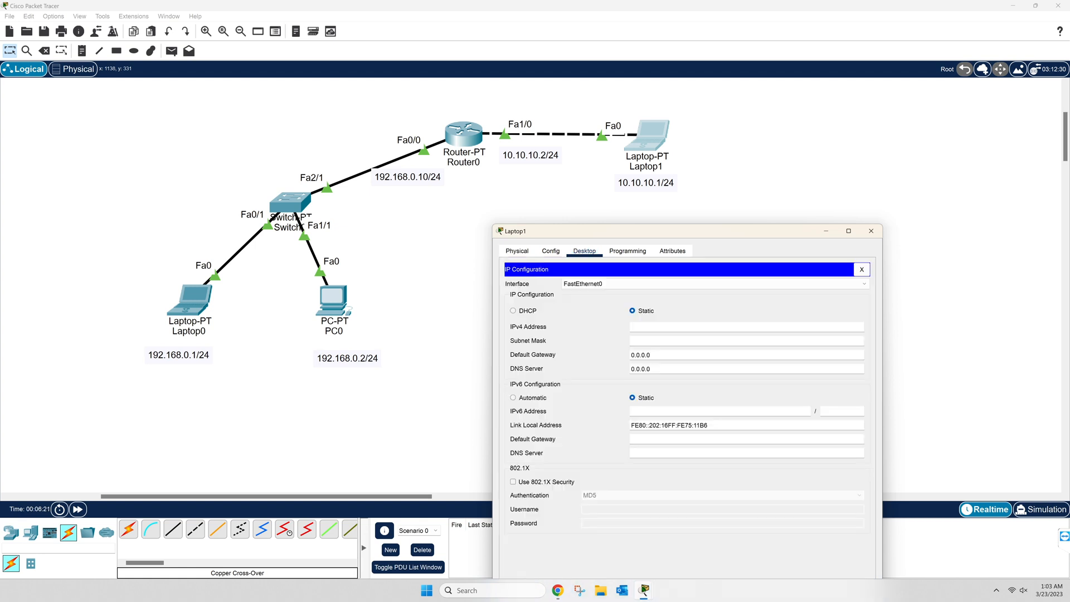
pyautogui.moveTo(669, 231); pyautogui.dragTo(708, 226)
pyautogui.click(725, 322)
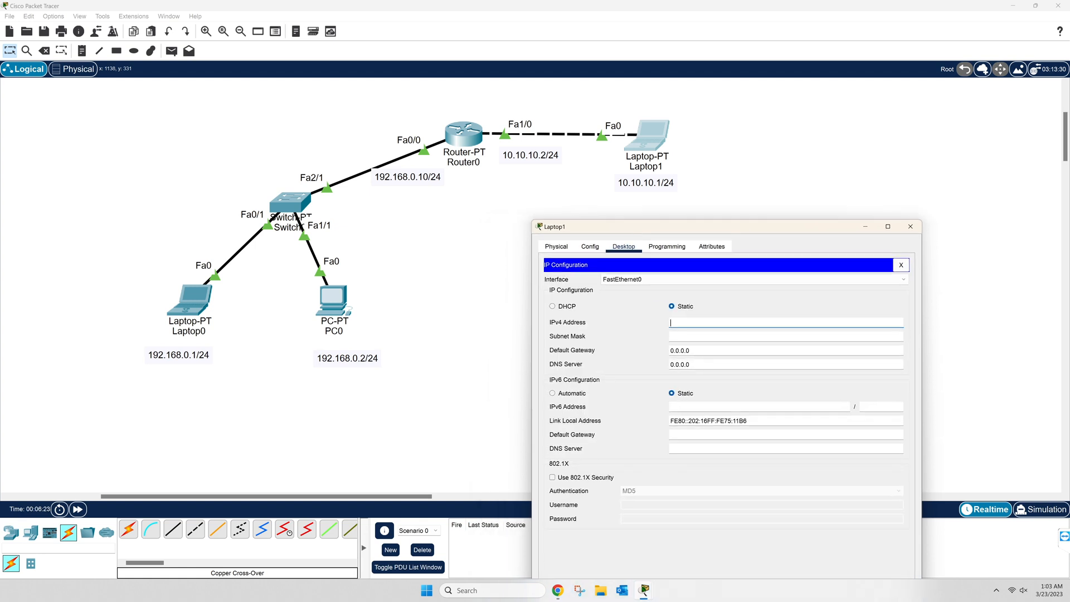
pyautogui.write('10.10.10.1')
# Step: Change Laptop1's subnet mask to 255.255.255.0
pyautogui.press('Tab')
pyautogui.hotkey('shift', 'Left')
pyautogui.hotkey('shift', 'Left')
pyautogui.hotkey('shift', 'Left')
pyautogui.hotkey('shift', 'Left')
pyautogui.hotkey('shift', 'Left')
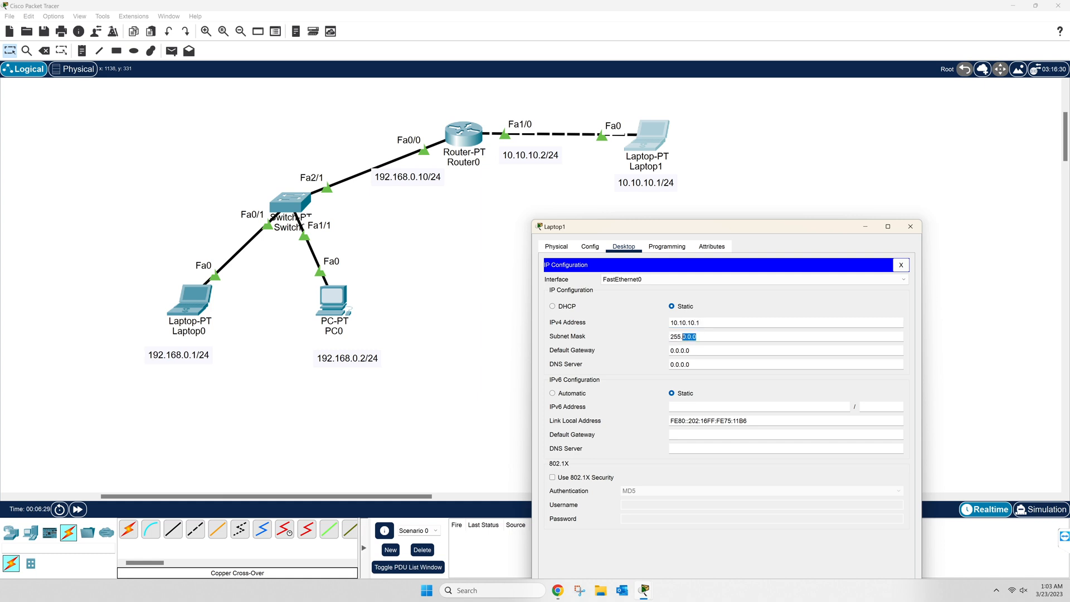
pyautogui.write('255.255')
# Step: Set Laptop1's default gateway to 10.10.10.2, the address of Router0's FastEthernet1/0
pyautogui.press('Tab')
pyautogui.hotkey('shift', 'Left')
pyautogui.hotkey('shift', 'Left')
pyautogui.hotkey('shift', 'Left')
pyautogui.hotkey('shift', 'Left')
pyautogui.hotkey('shift', 'Left')
pyautogui.hotkey('shift', 'Left')
pyautogui.hotkey('shift', 'Left')
pyautogui.write('10.10.10')
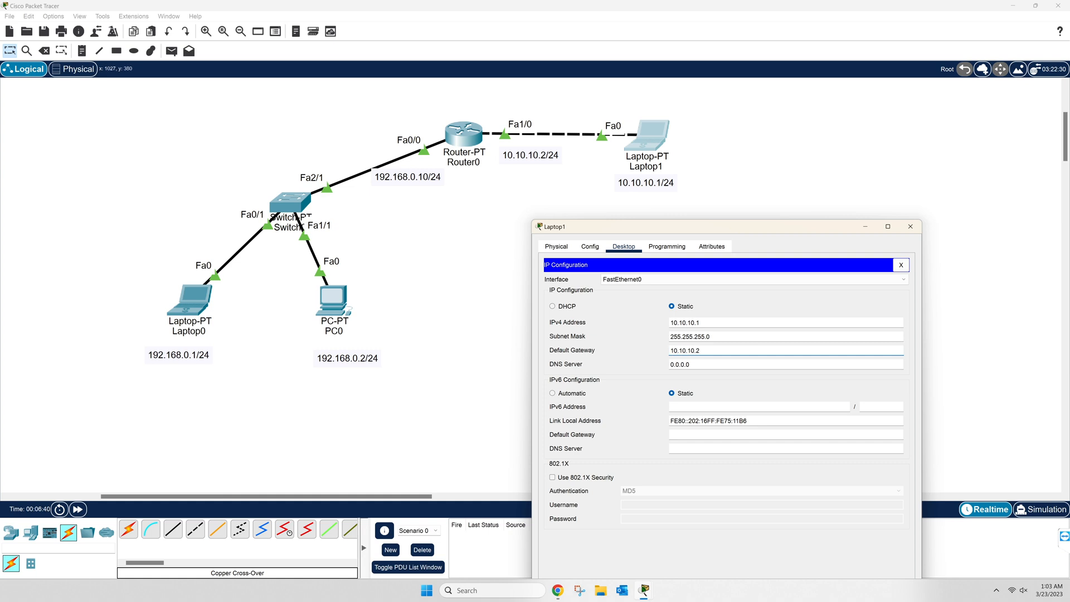
# Step: Confirm Laptop1's gateway entry and close its IP configuration and device window
pyautogui.press('Return')
pyautogui.click(900, 264)
pyautogui.click(909, 226)
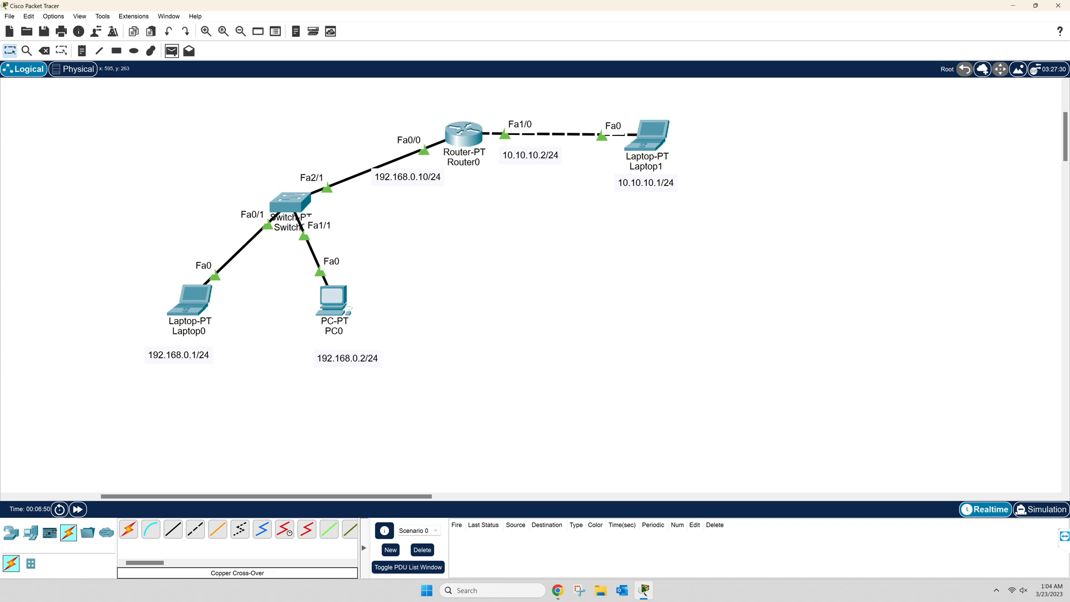
# Step: Test connectivity by sending a simple PDU from Laptop0 to Router0
pyautogui.click(171, 51)
pyautogui.click(199, 305)
pyautogui.click(464, 133)
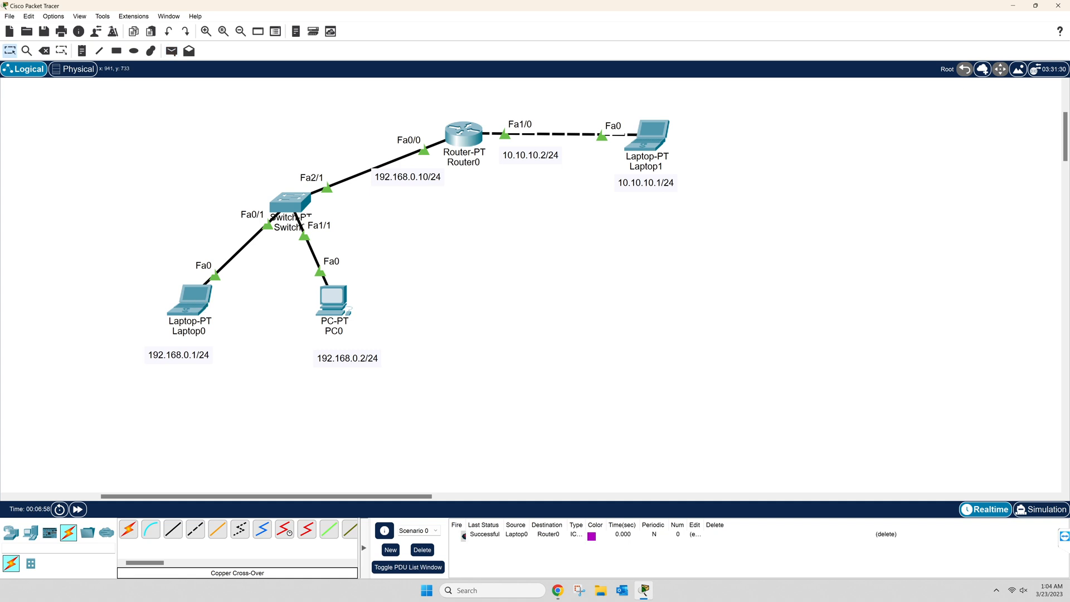
# Step: Send a simple PDU from Laptop1 to PC0 and repeat the same test a second time
pyautogui.press('p')
pyautogui.click(646, 133)
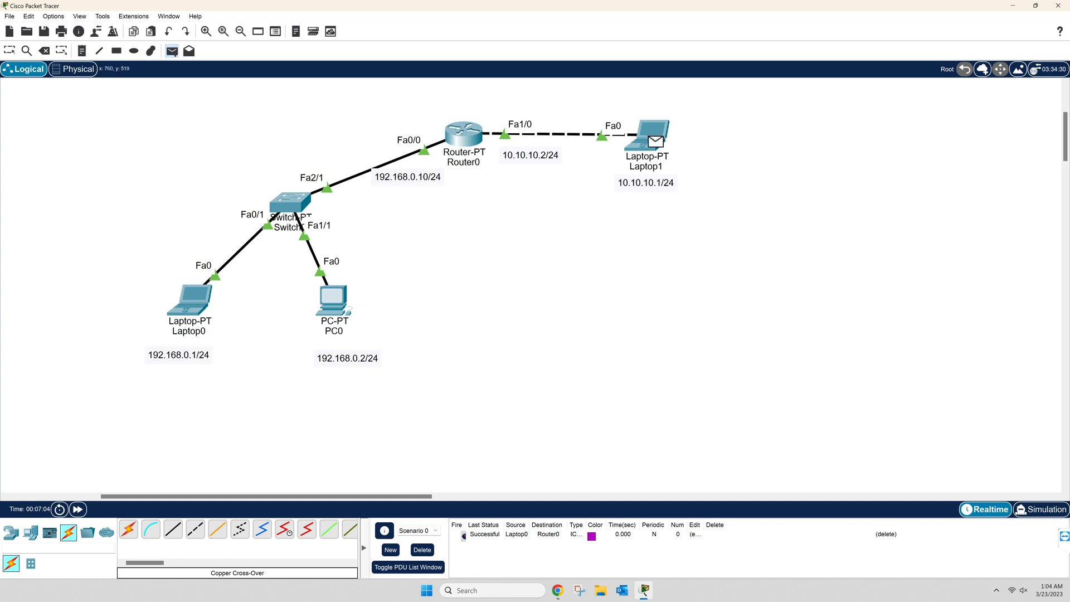
pyautogui.click(333, 301)
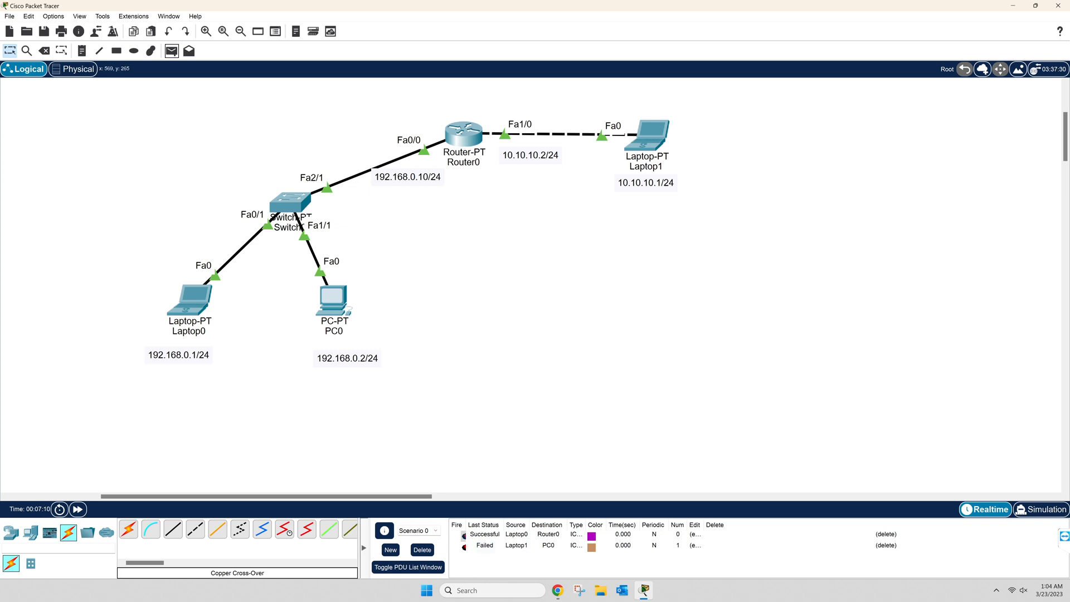
pyautogui.click(172, 50)
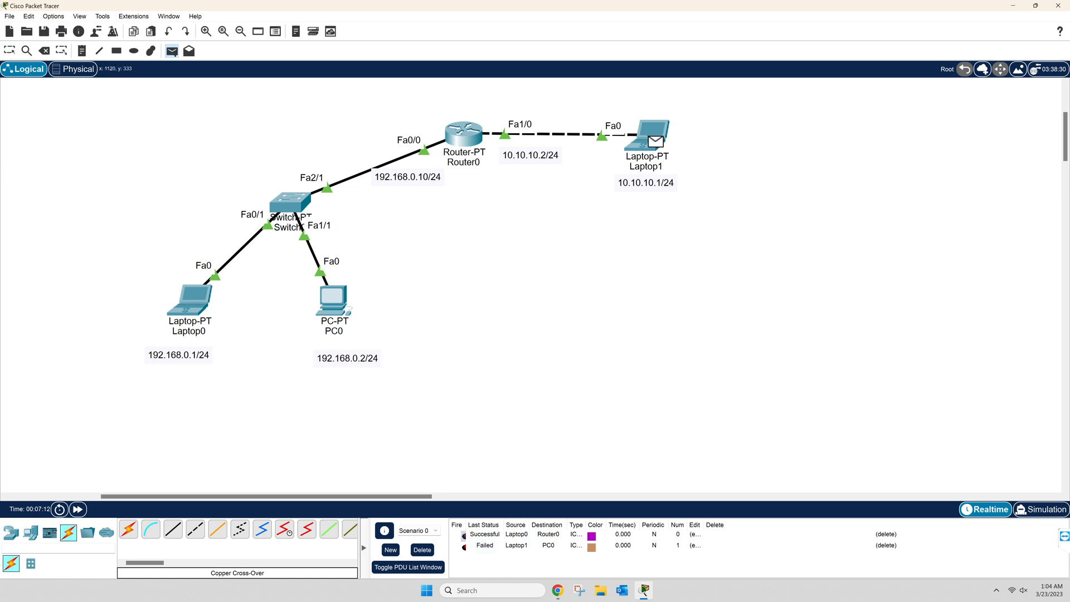
pyautogui.click(333, 299)
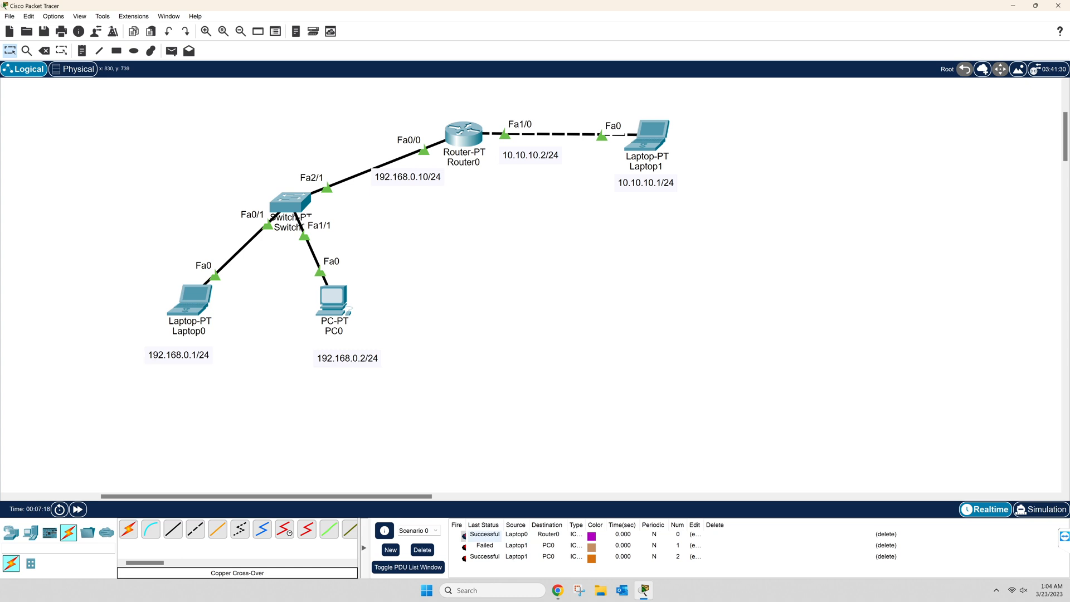
# Step: Delete the test PDUs of Scenario 0 and switch to Simulation mode
pyautogui.click(422, 549)
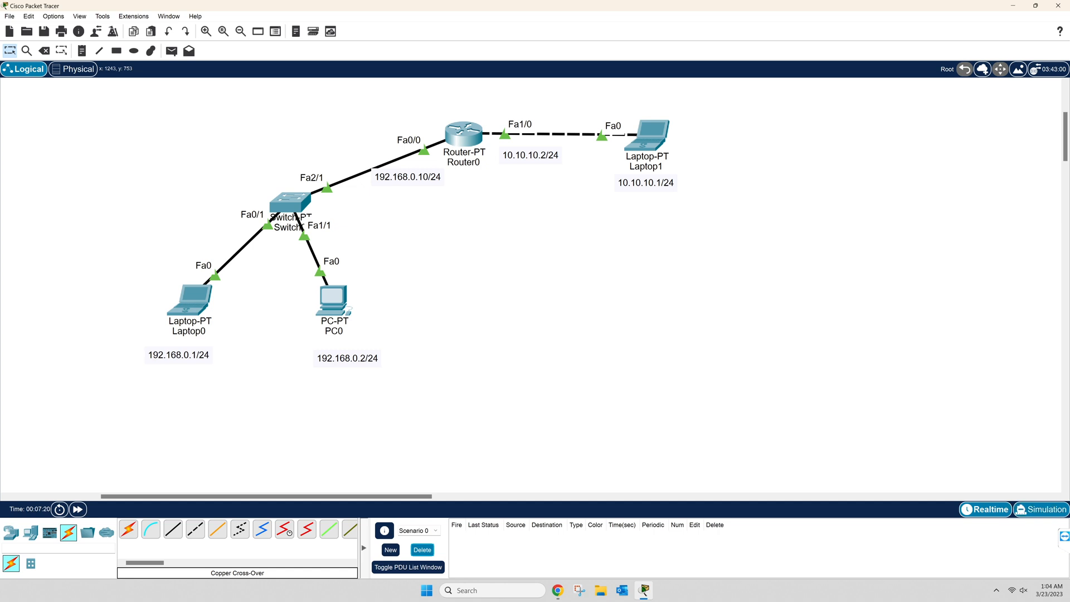
pyautogui.hotkey('shift', 's')
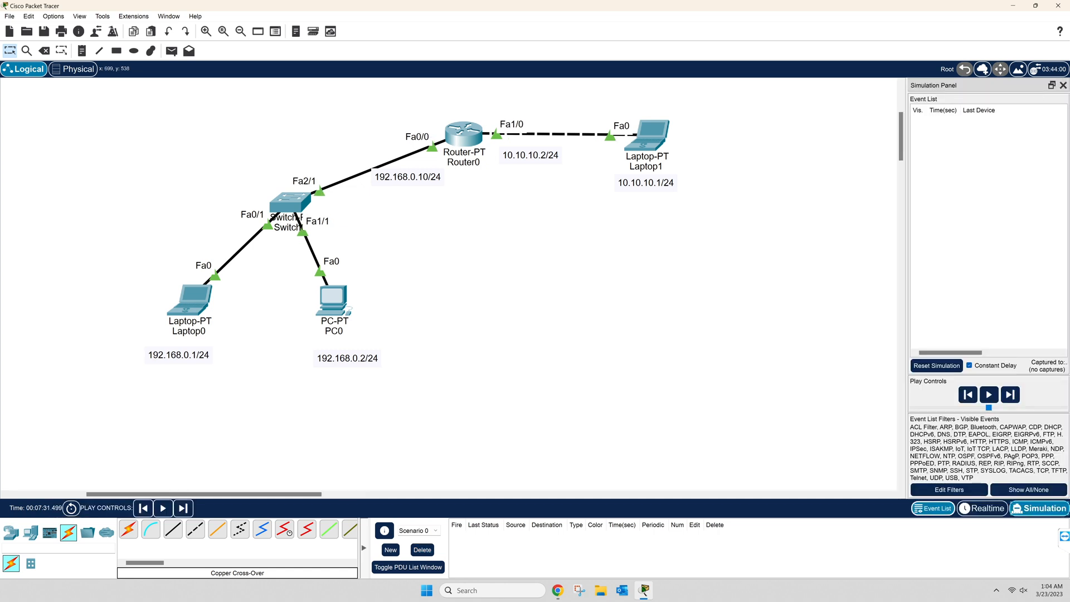
# Step: Add a simple PDU with Laptop1 as the source and PC0 as the destination in the simulation
pyautogui.press('p')
pyautogui.click(653, 138)
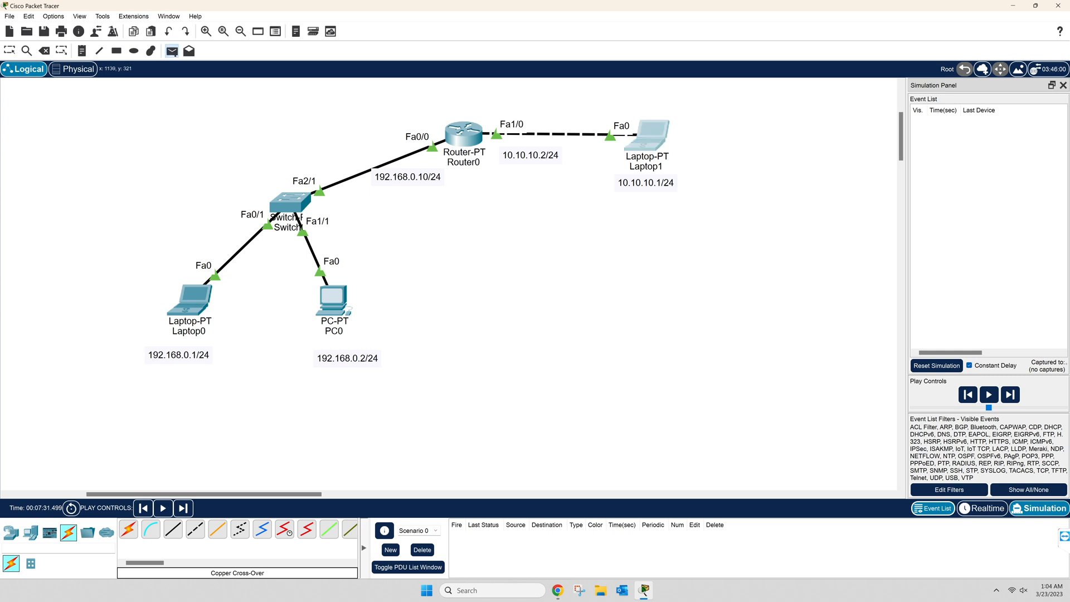
pyautogui.click(333, 299)
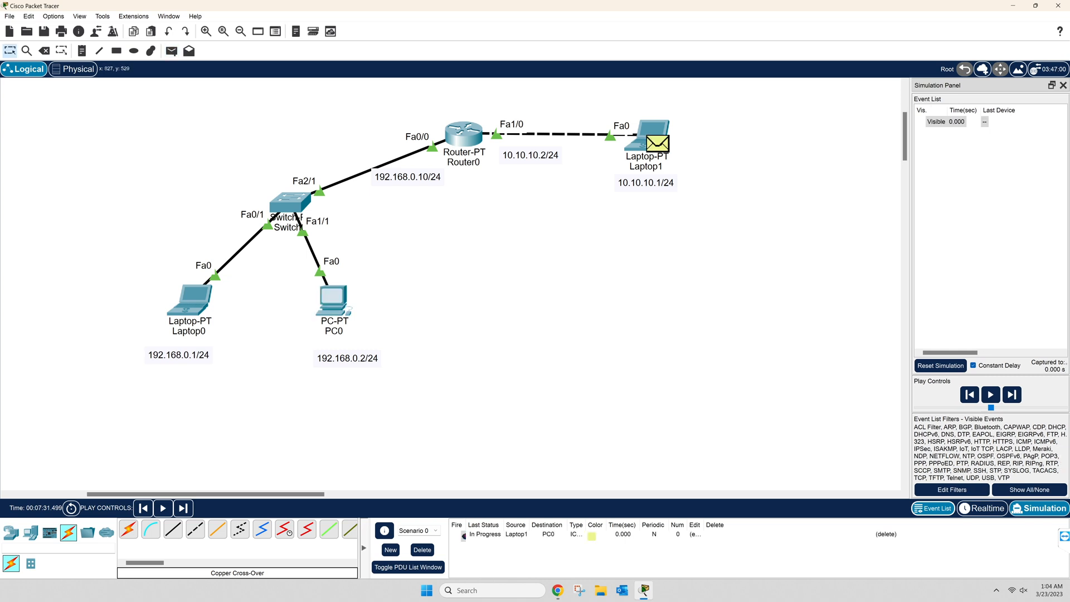
# Step: Advance the simulation event by event to trace the packet from Laptop1 through Router0 and Switch0 to PC0 and back
pyautogui.click(1011, 394)
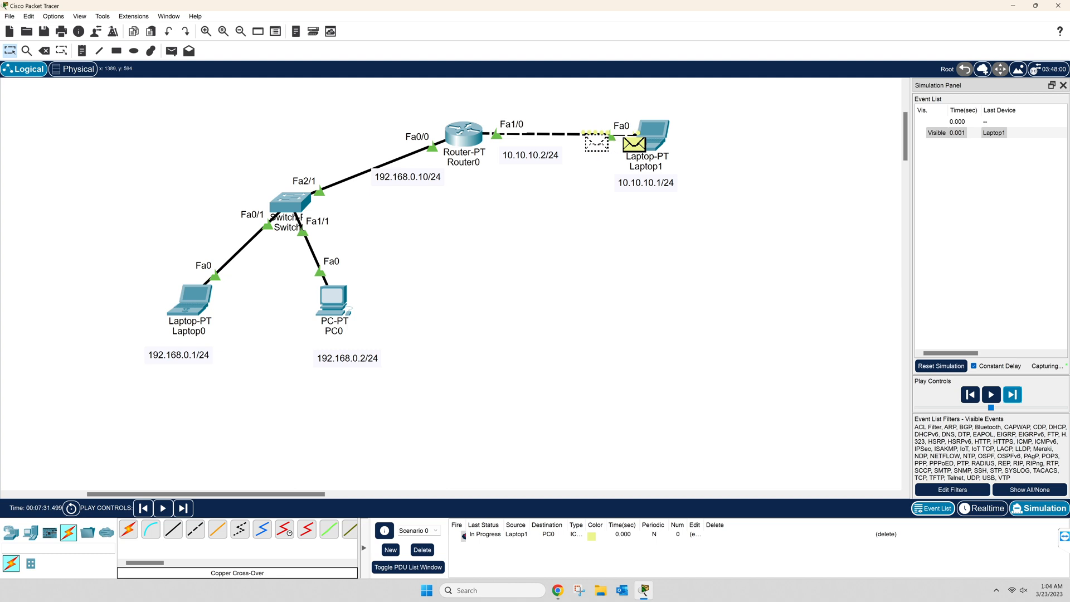
pyautogui.click(1011, 394)
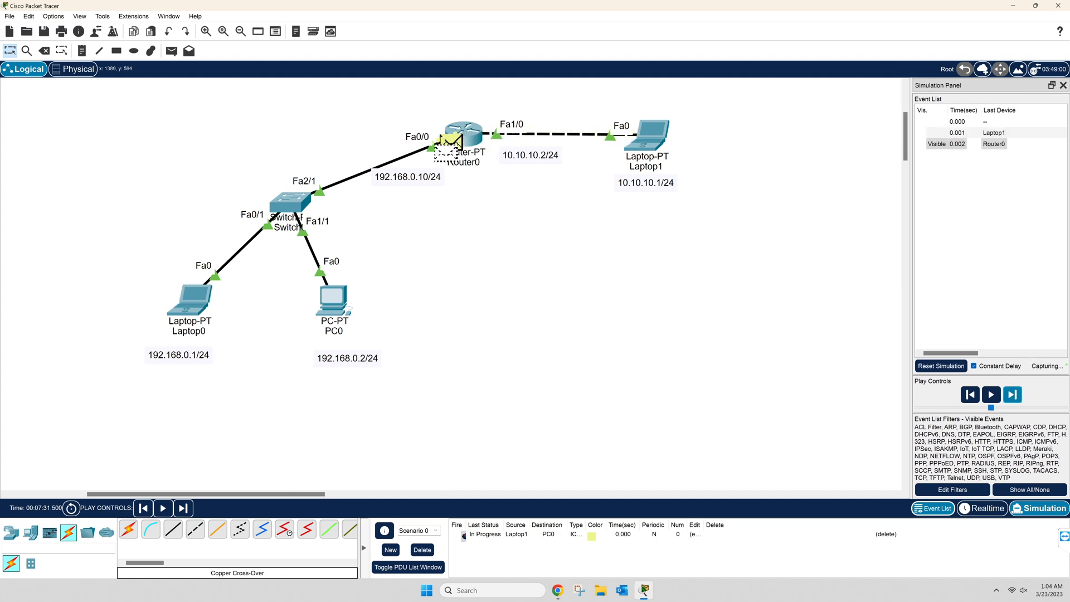
pyautogui.click(1011, 394)
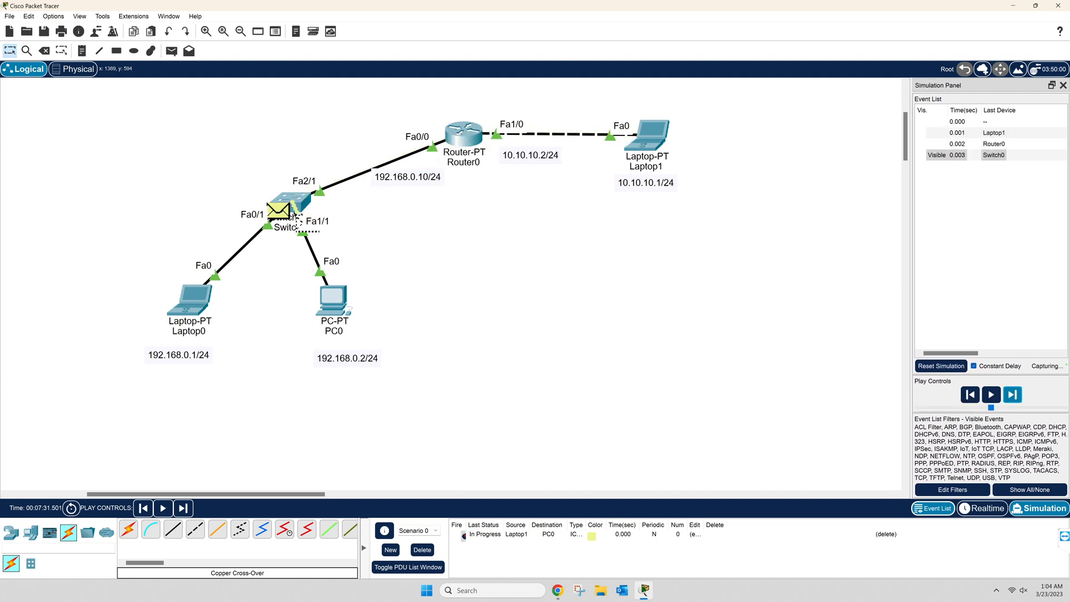
pyautogui.click(1012, 395)
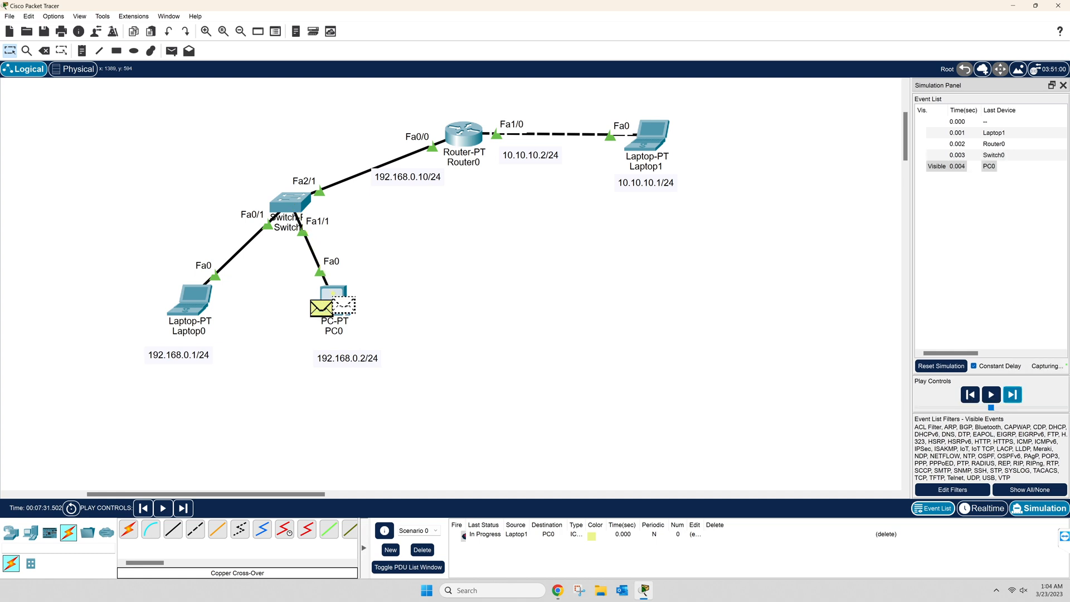
pyautogui.click(1012, 394)
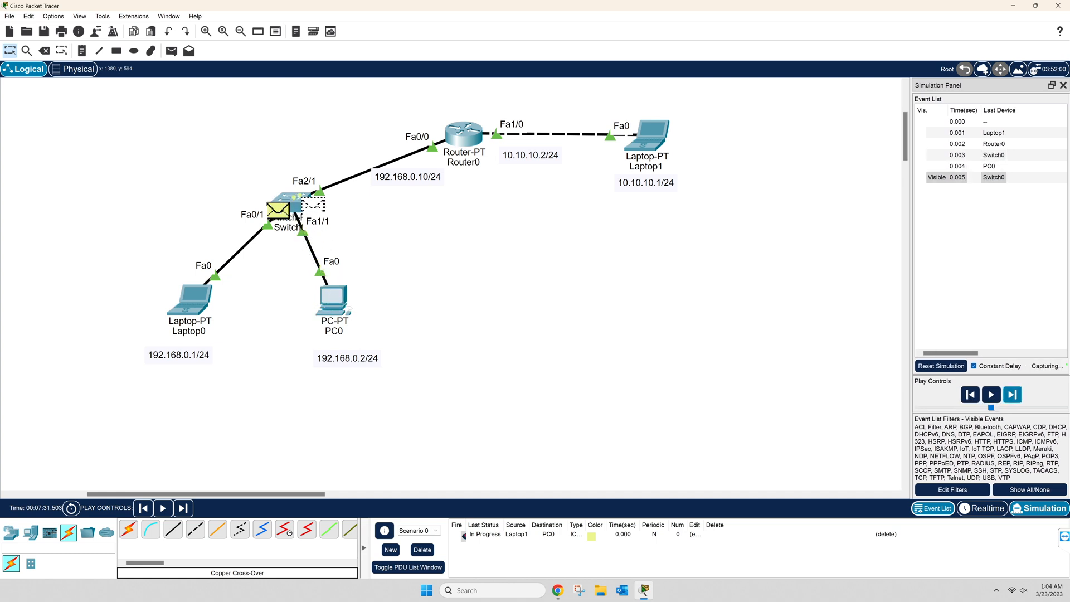
pyautogui.click(1011, 394)
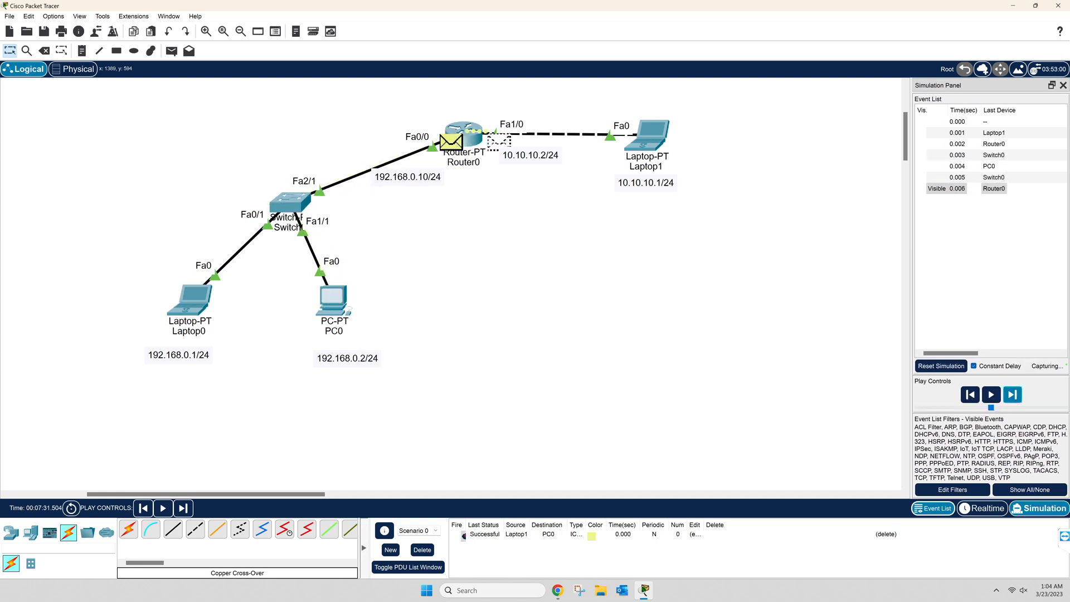